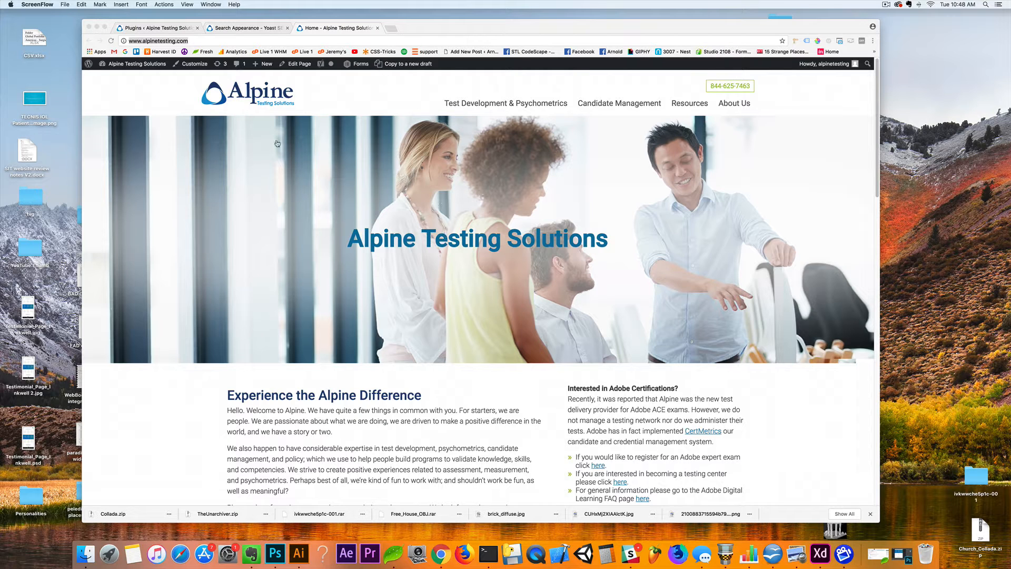
Open the site's WordPress dashboard in a new browser tab and view it
left_click(509, 30)
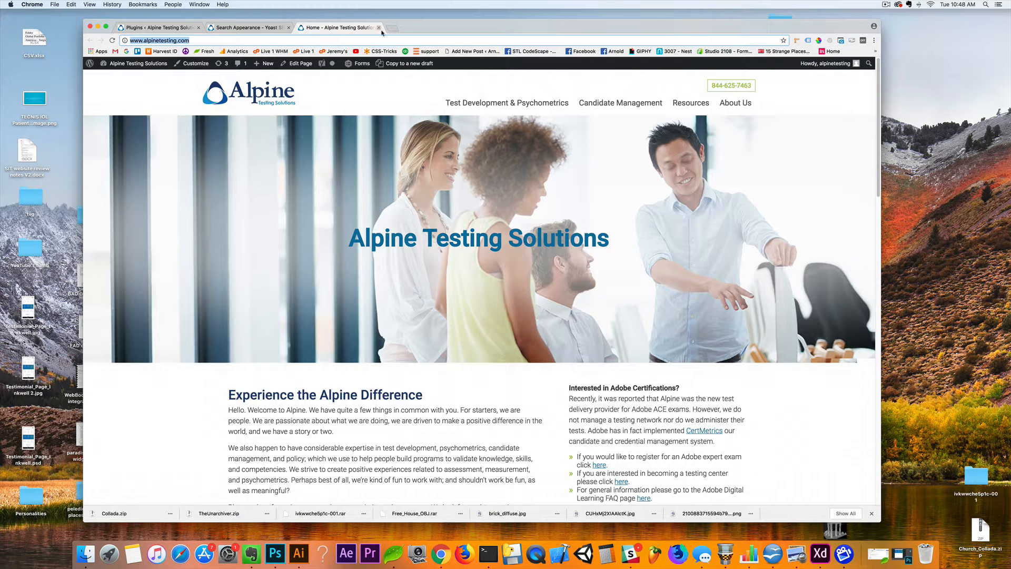
left_click(200, 42)
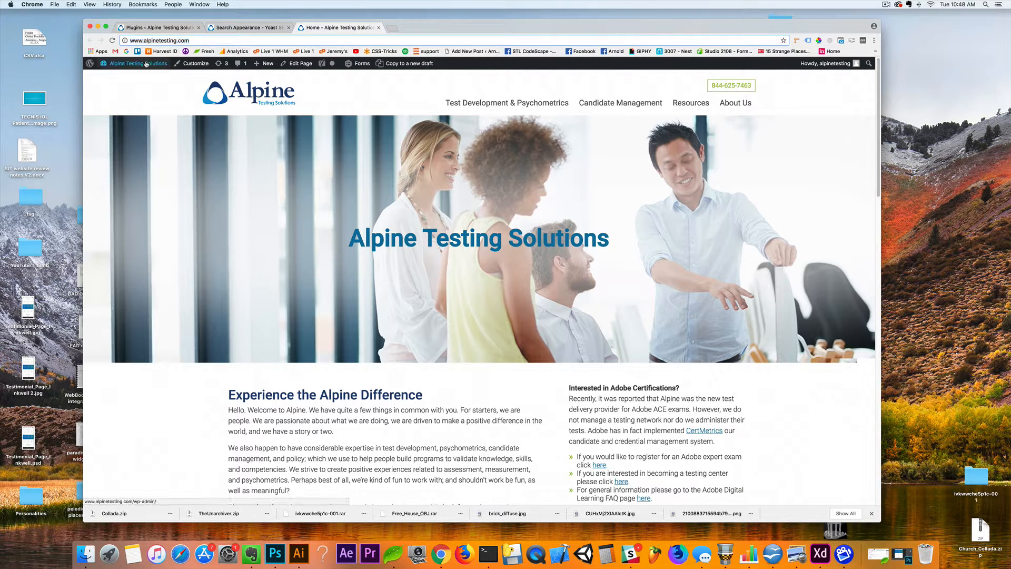
mouse_move(134, 64)
right_click(114, 77)
left_click(158, 79)
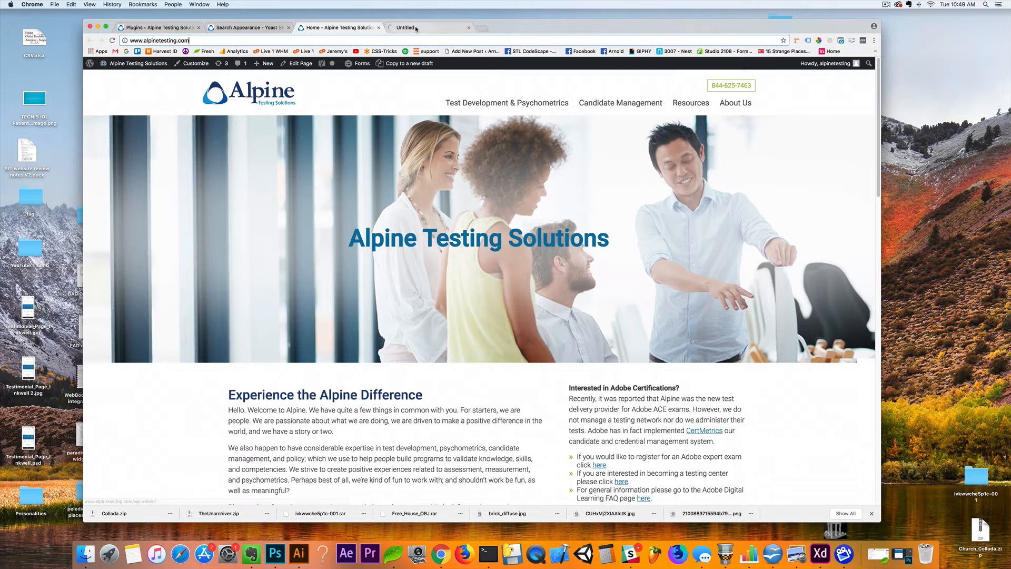
left_click(416, 29)
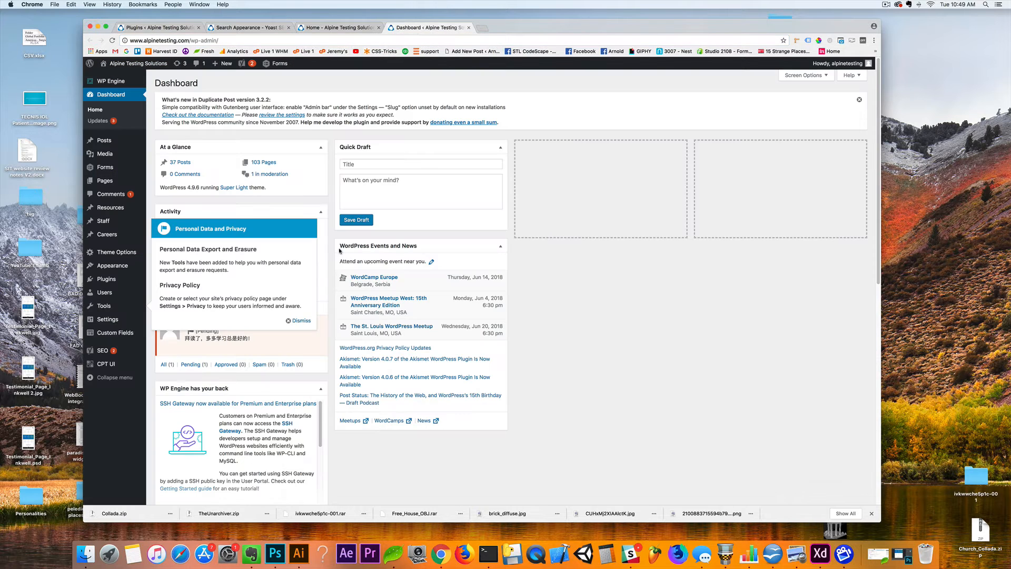
mouse_move(104, 337)
Return to the live home page and inspect its "Experience the Alpine Difference" heading
left_click(344, 26)
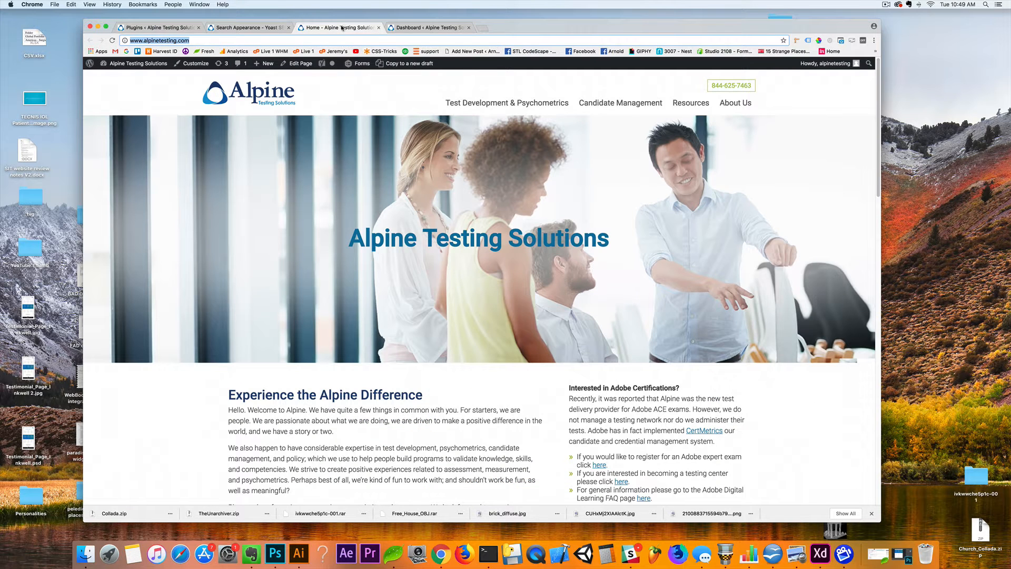
left_click_drag(490, 403, 234, 397)
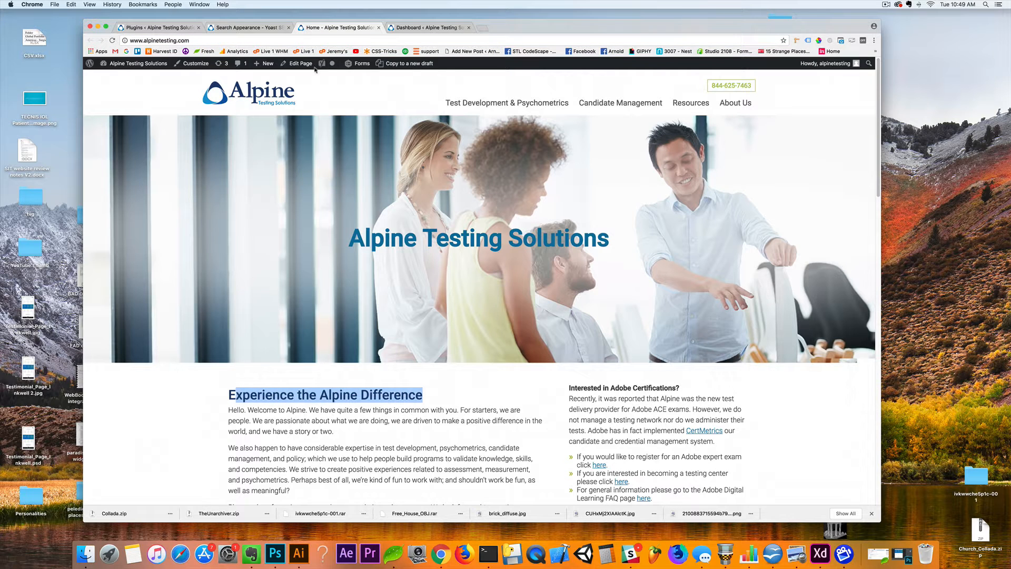
left_click(529, 398)
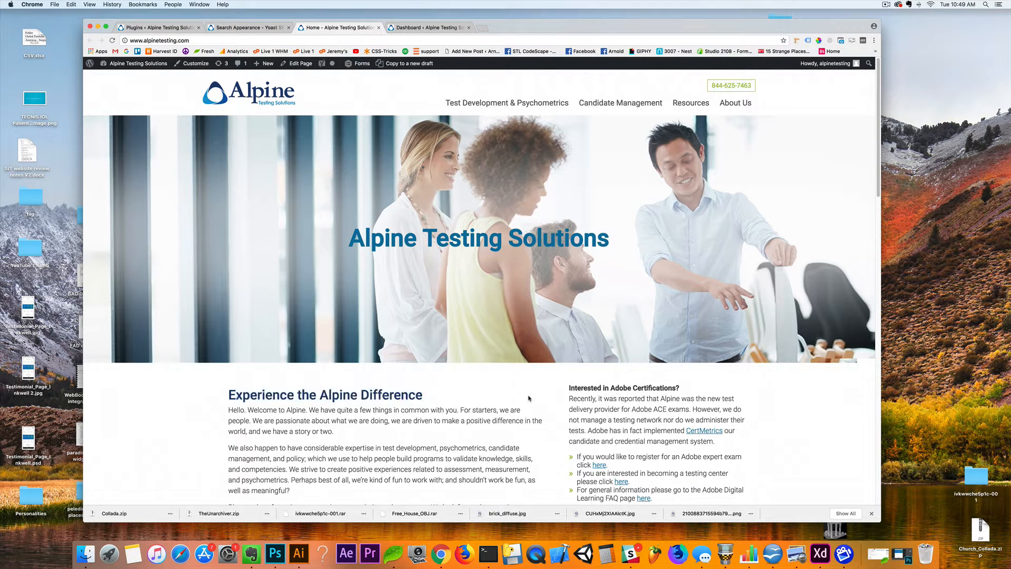
left_click(393, 29)
left_click(361, 31)
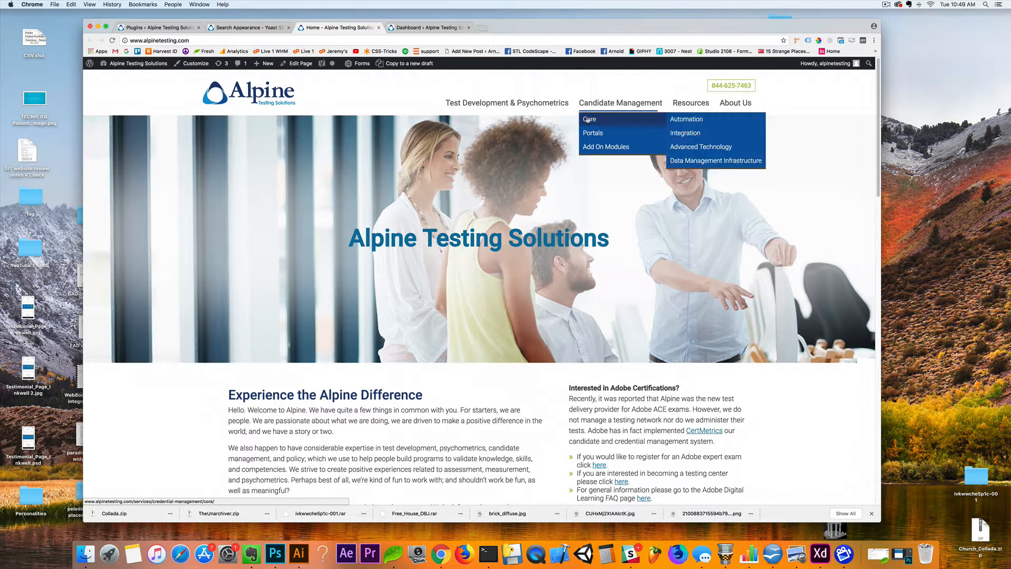
Open the Core page under Candidate Management in a new browser tab and view it
right_click(596, 120)
left_click(597, 121)
left_click(517, 28)
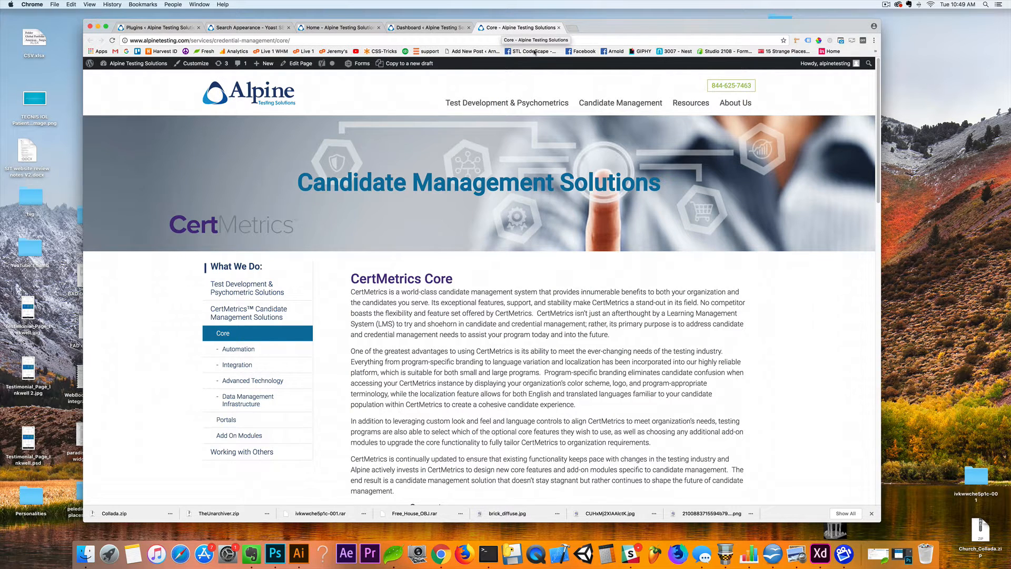
Return to the live home page and open its page editor in a new browser tab
left_click(424, 28)
left_click(345, 28)
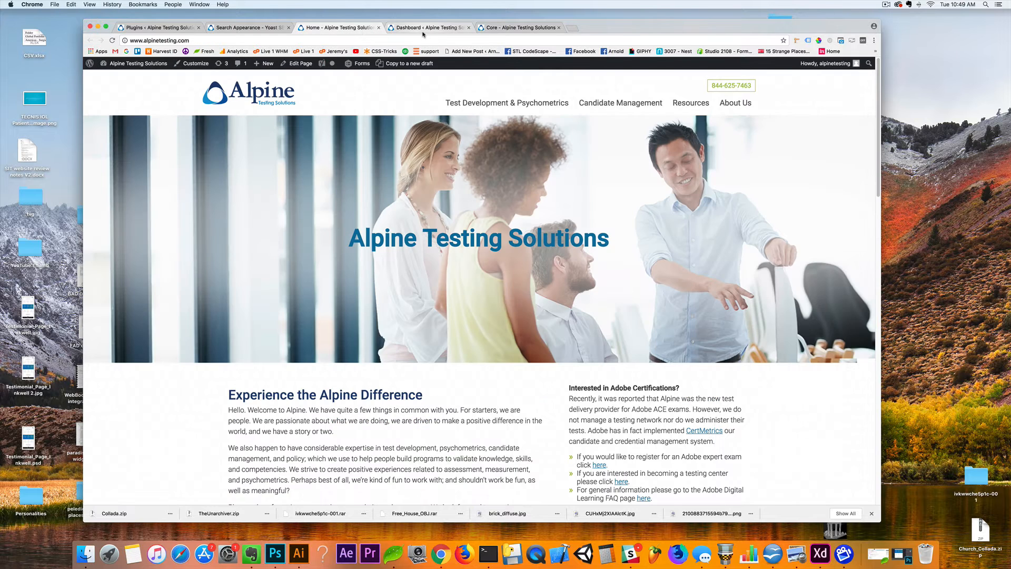
left_click(252, 28)
left_click(333, 32)
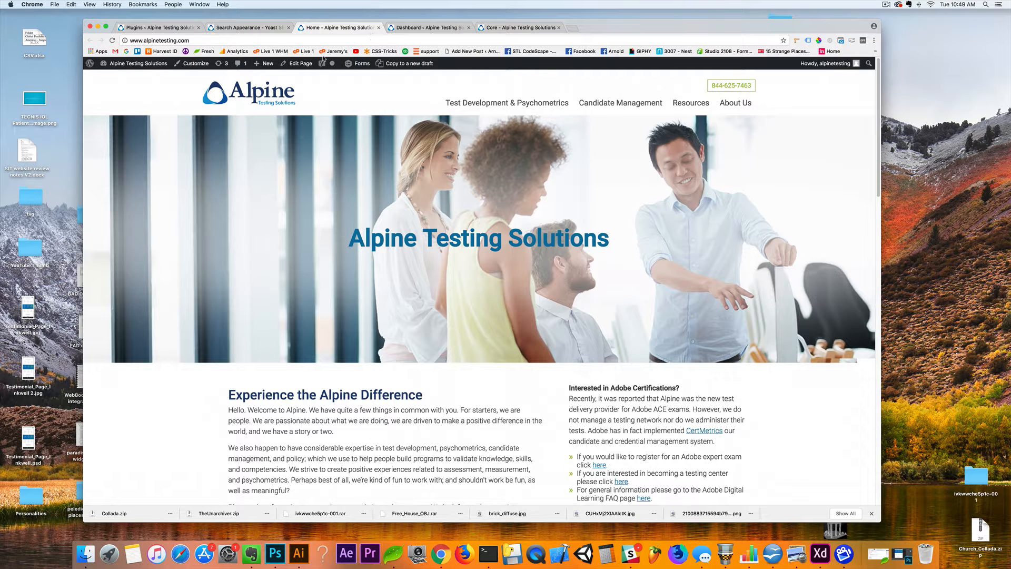
right_click(305, 63)
left_click(337, 68)
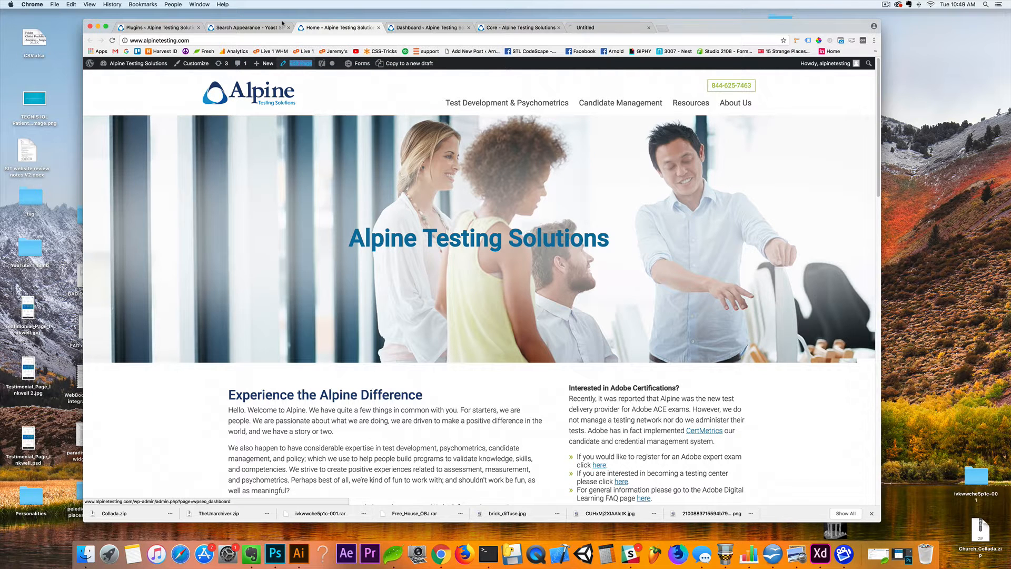
left_click(437, 28)
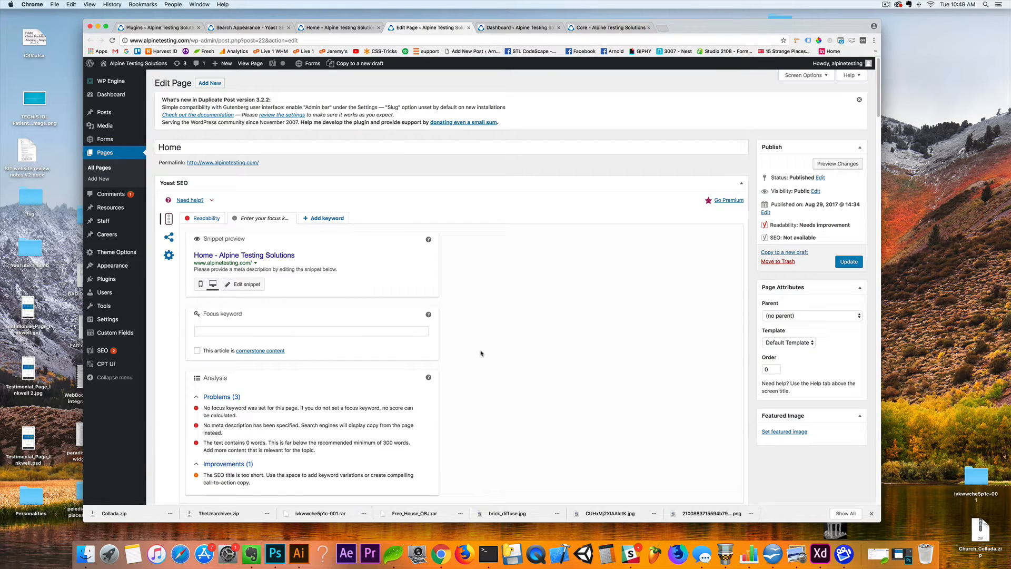
Open the Yoast SEO snippet editor for the Home page
scroll(510, 357, "down", 5)
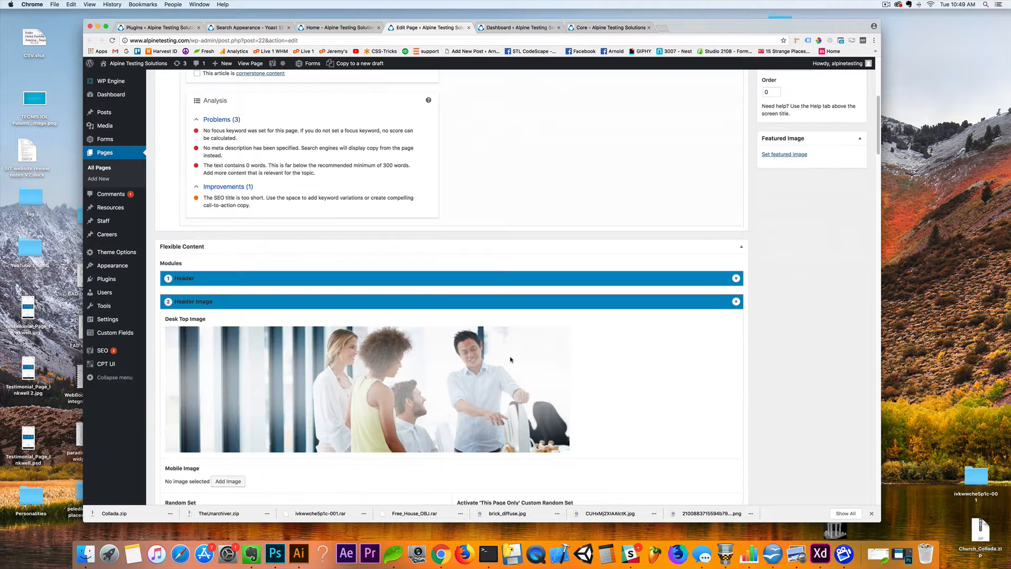
scroll(510, 357, "up", 4)
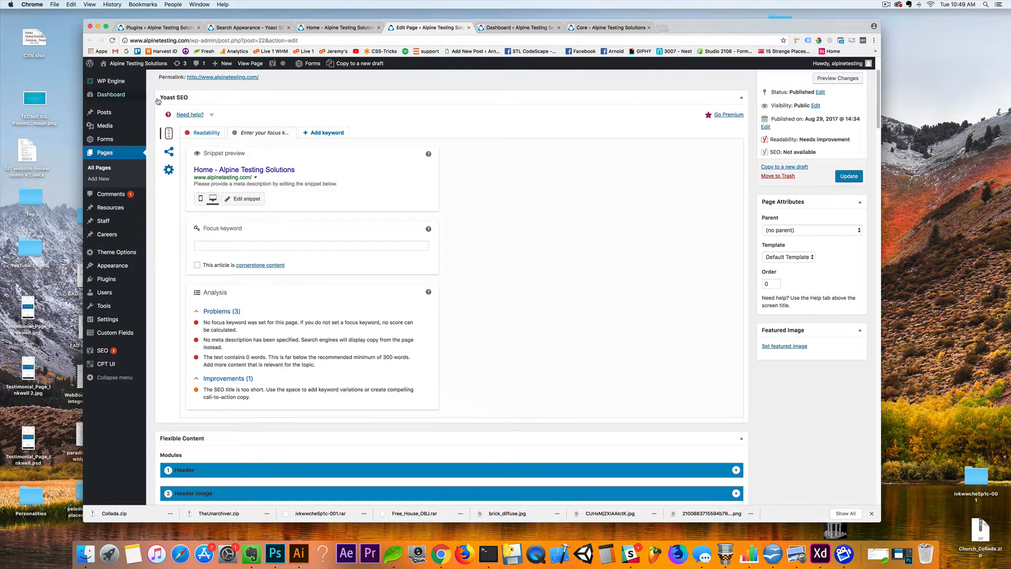
scroll(362, 255, "up", 1)
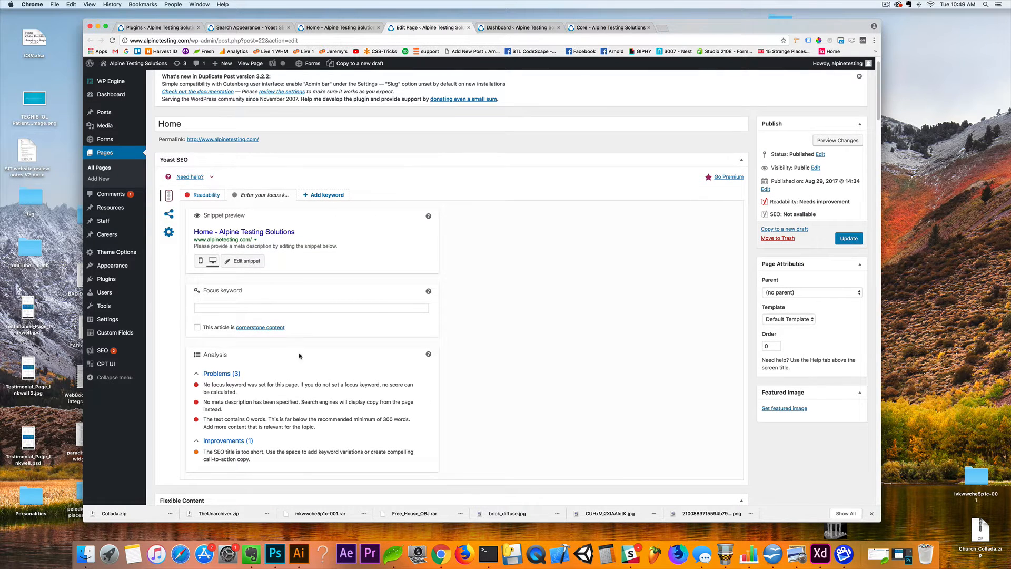
left_click(306, 235)
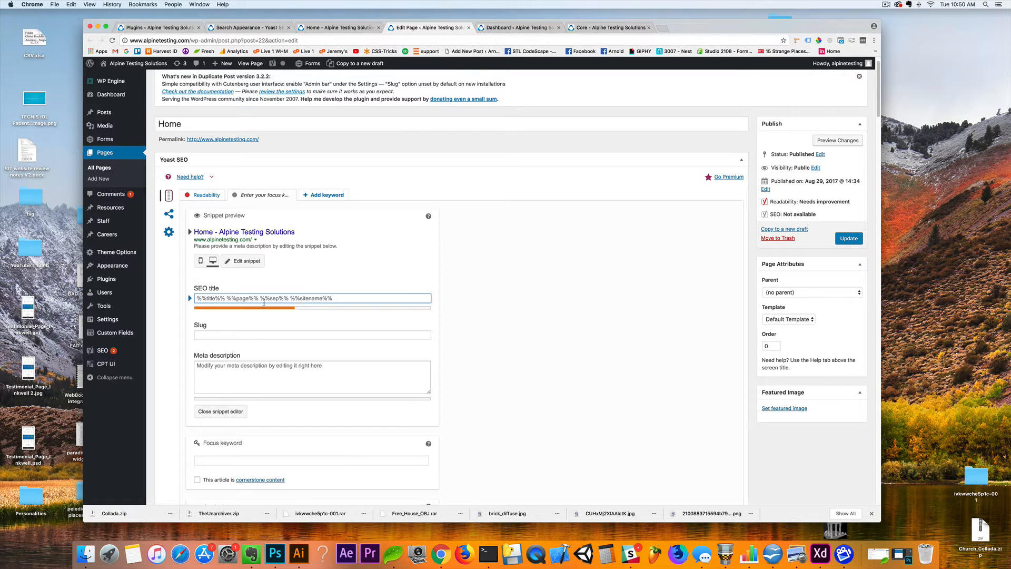
left_click(240, 299)
left_click(447, 265)
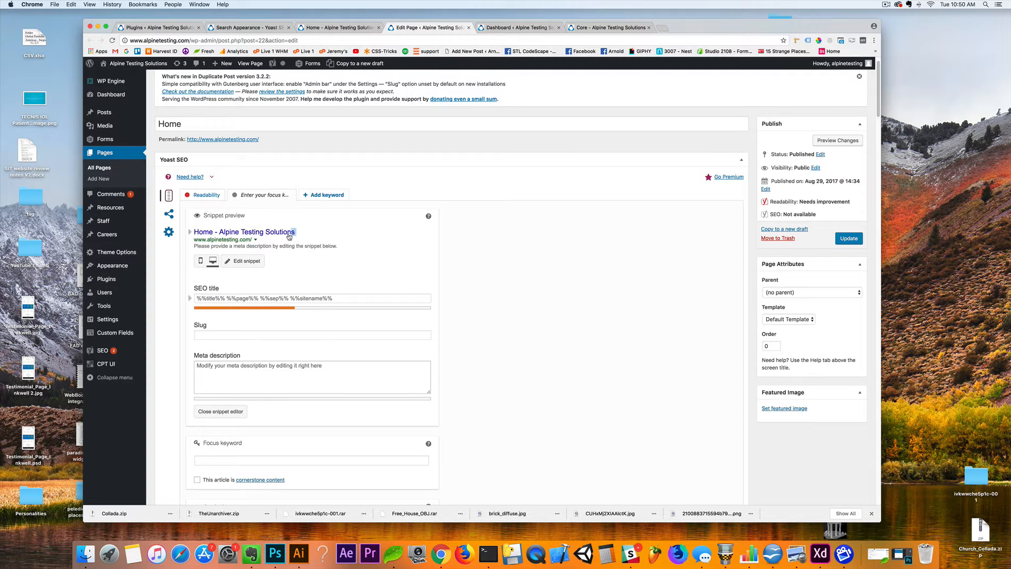
Replace the Home page's SEO title template with "Alpine Testing Solutions"
left_click(222, 234)
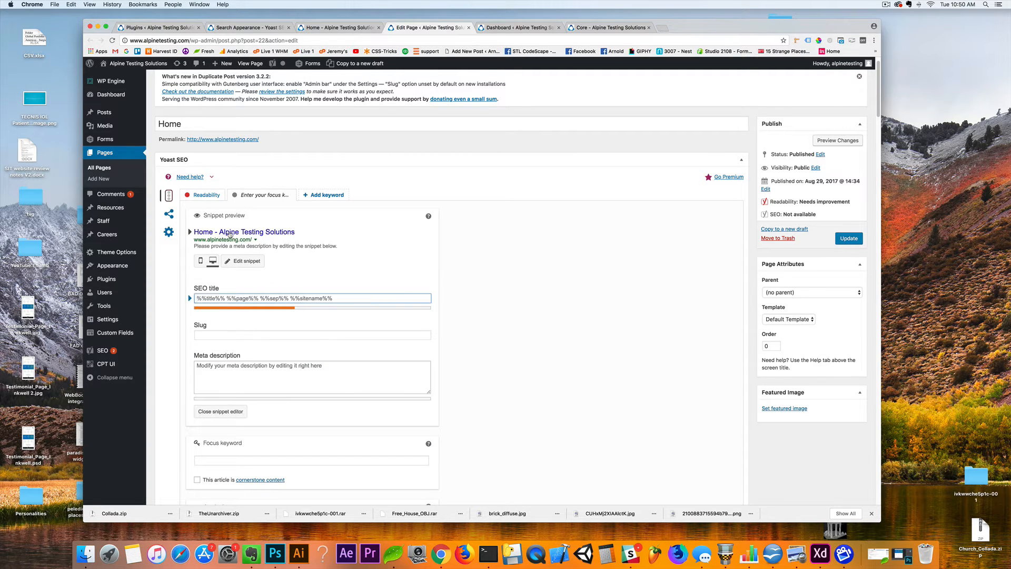
mouse_move(297, 232)
left_mouse_down()
mouse_move(220, 233)
mouse_move(297, 236)
left_mouse_up()
key("super+c")
left_click(222, 234)
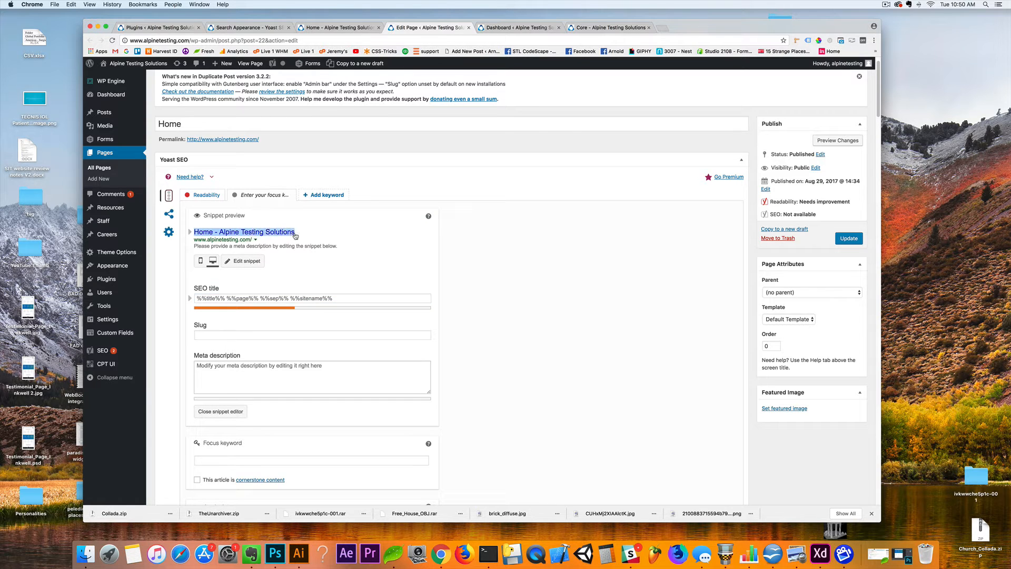
left_click(262, 298)
key("super+v")
left_click_drag(274, 300, 165, 301)
type("Alpine Testing Solutions")
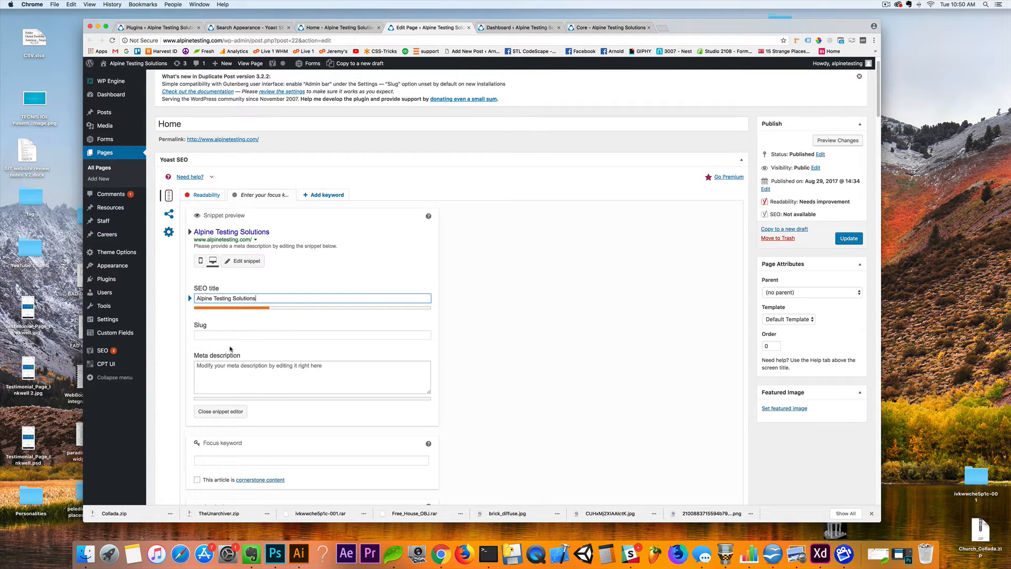
Copy the first paragraph under "Our Services" from the page's Visual Editors module for use as the meta description
left_click(279, 335)
left_click(548, 372)
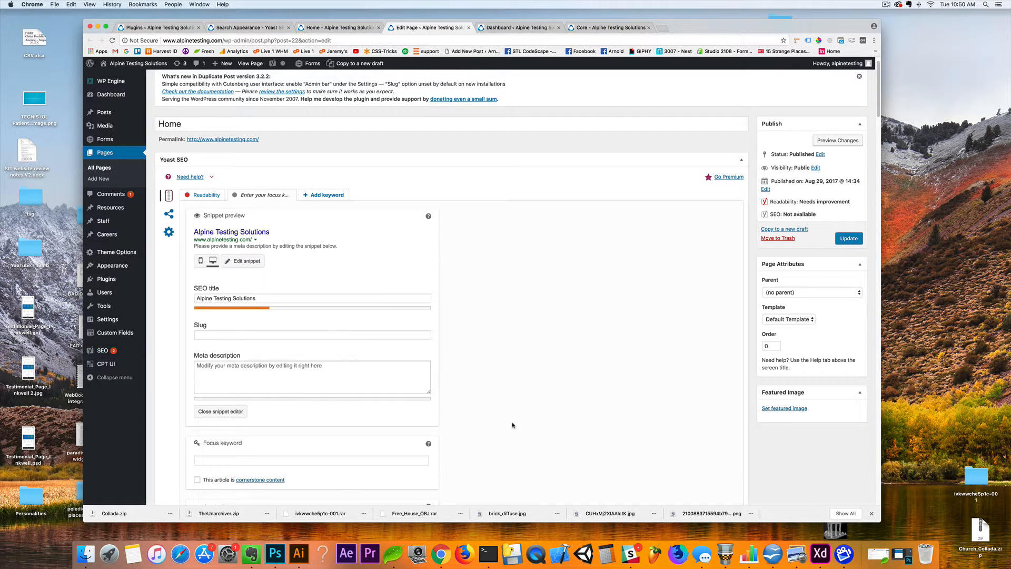
left_click(310, 379)
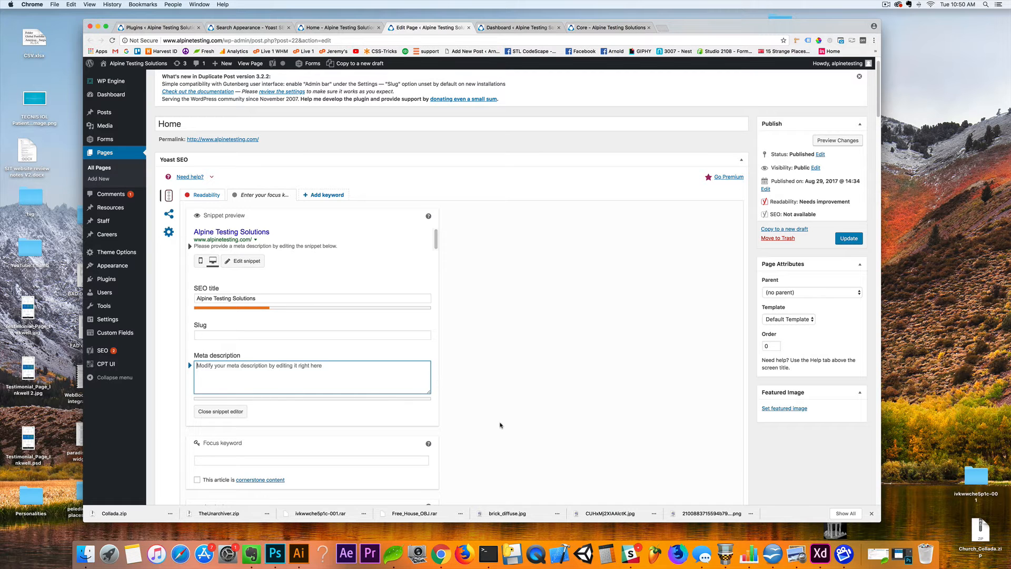
scroll(500, 425, "down", 20)
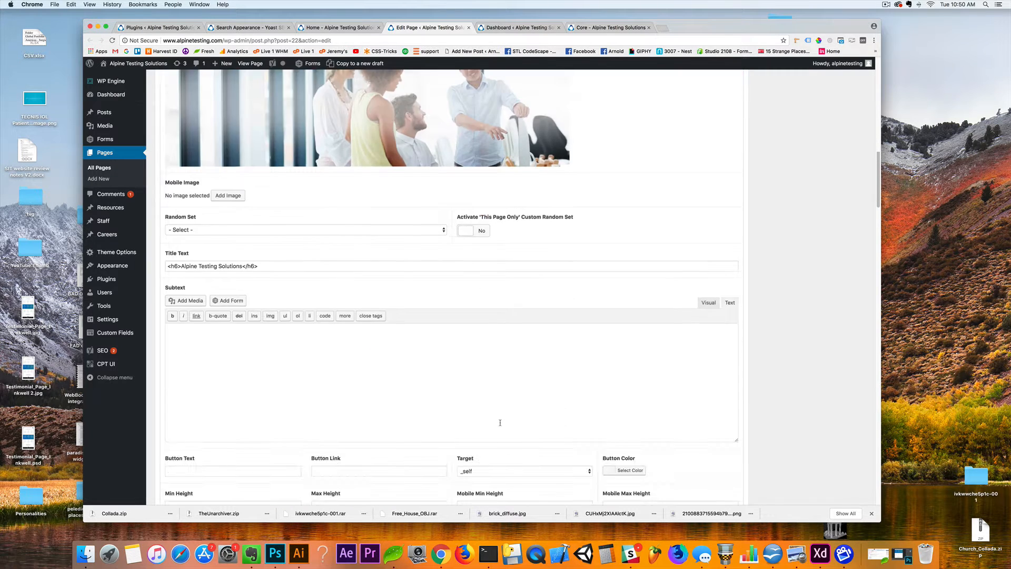
scroll(500, 423, "up", 6)
left_click(301, 275)
left_click(301, 275)
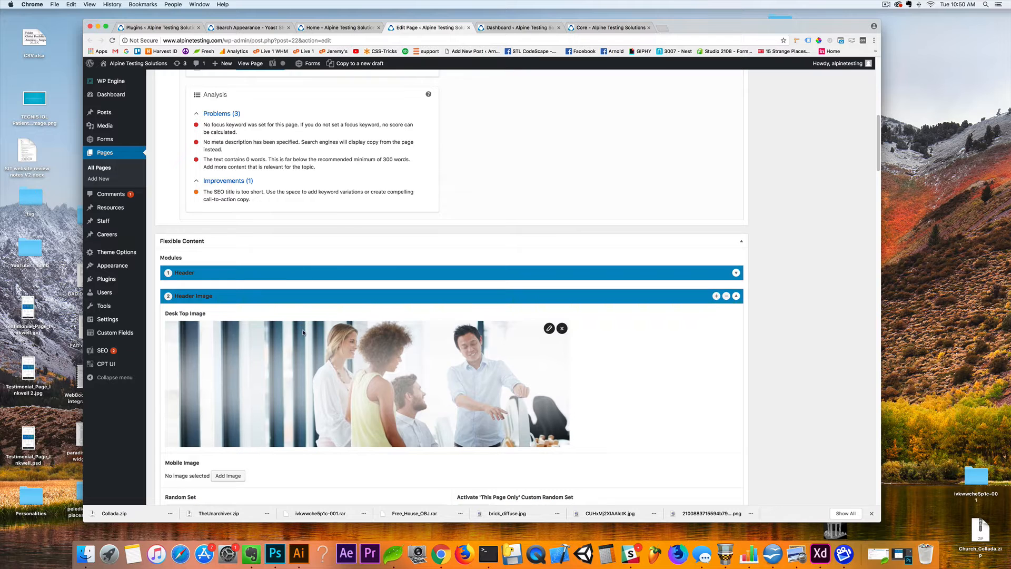
scroll(303, 332, "down", 20)
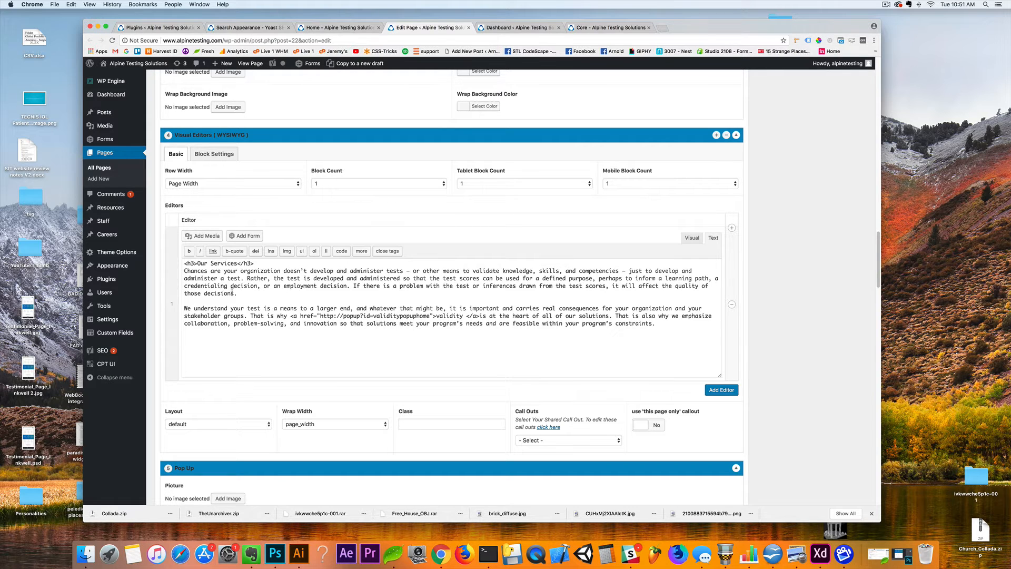
left_click_drag(236, 295, 178, 268)
key("super+c")
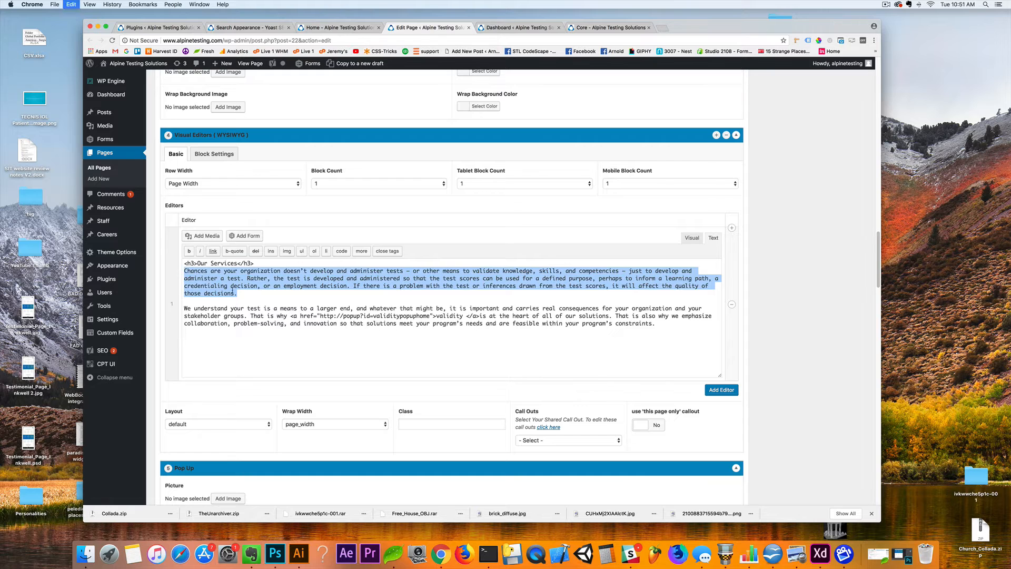
Paste the copied paragraph into the Yoast meta description and enlarge its text box
scroll(244, 299, "up", 5)
scroll(244, 299, "up", 15)
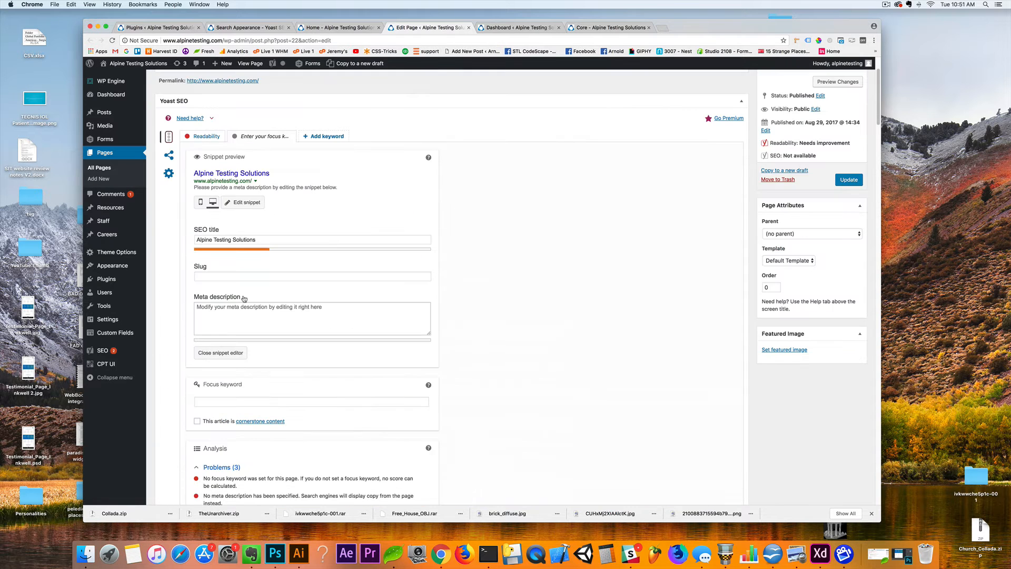
left_click(232, 394)
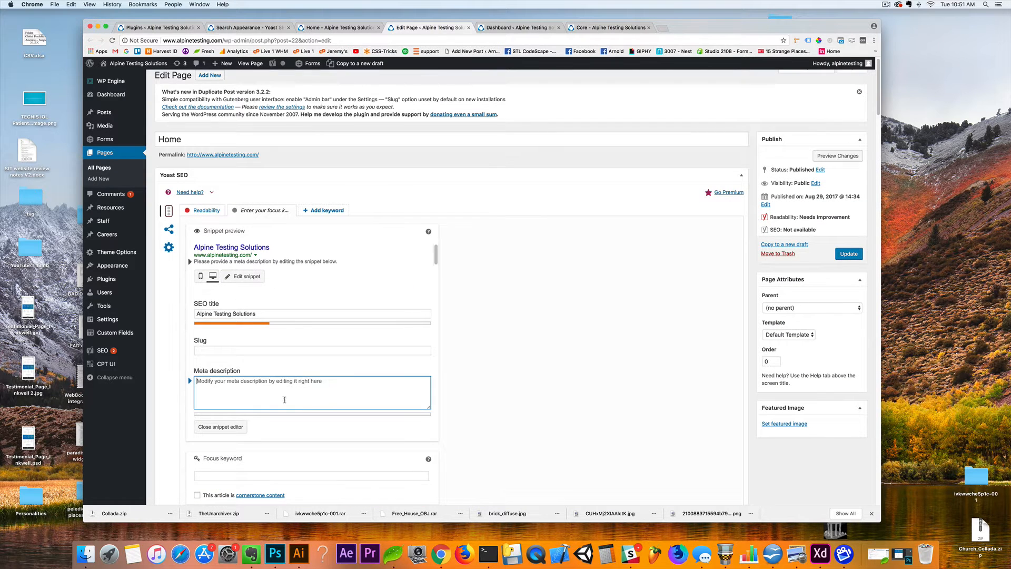
key("super+v")
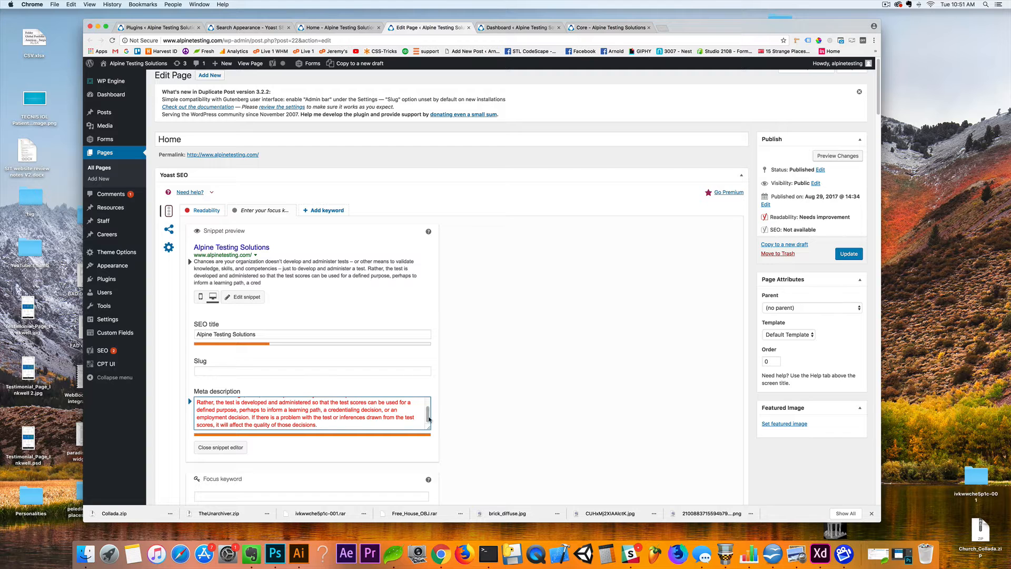
scroll(419, 428, "up", 1)
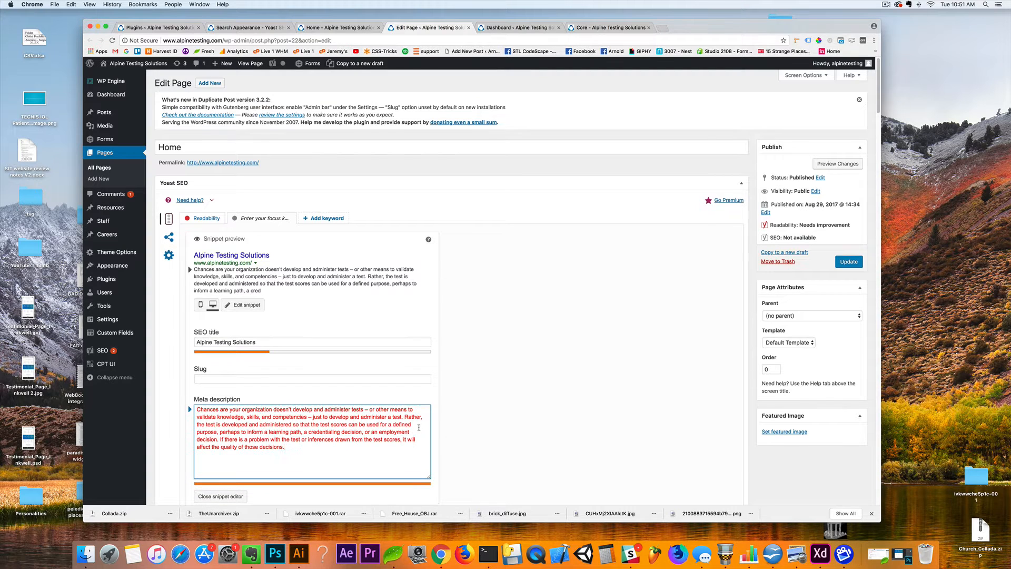
Shorten the meta description by deleting everything from "Rather, the test is developed" to the end
scroll(473, 437, "down", 1)
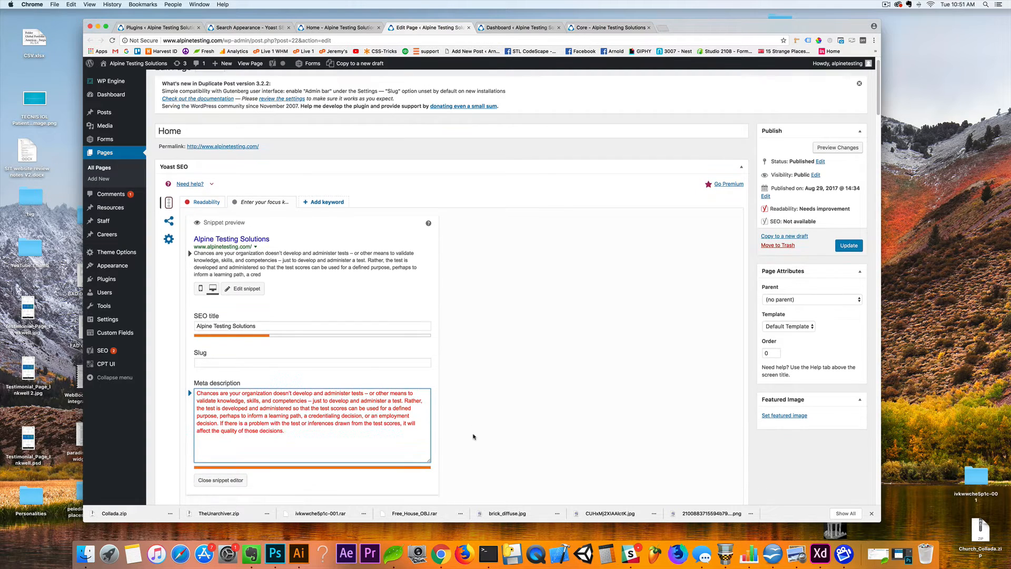
left_click_drag(258, 435, 300, 415)
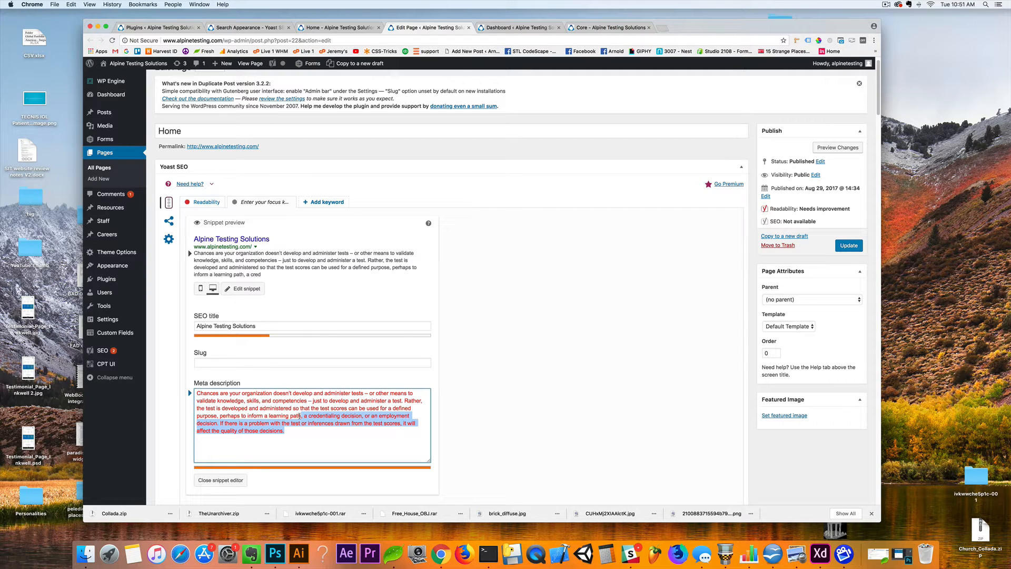
left_click_drag(299, 416, 406, 400)
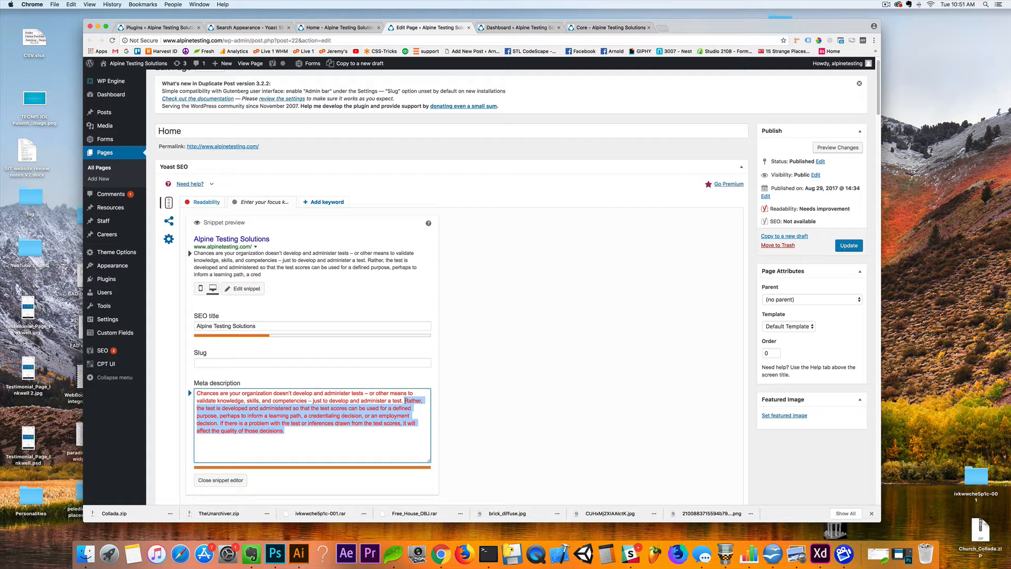
key("BackSpace")
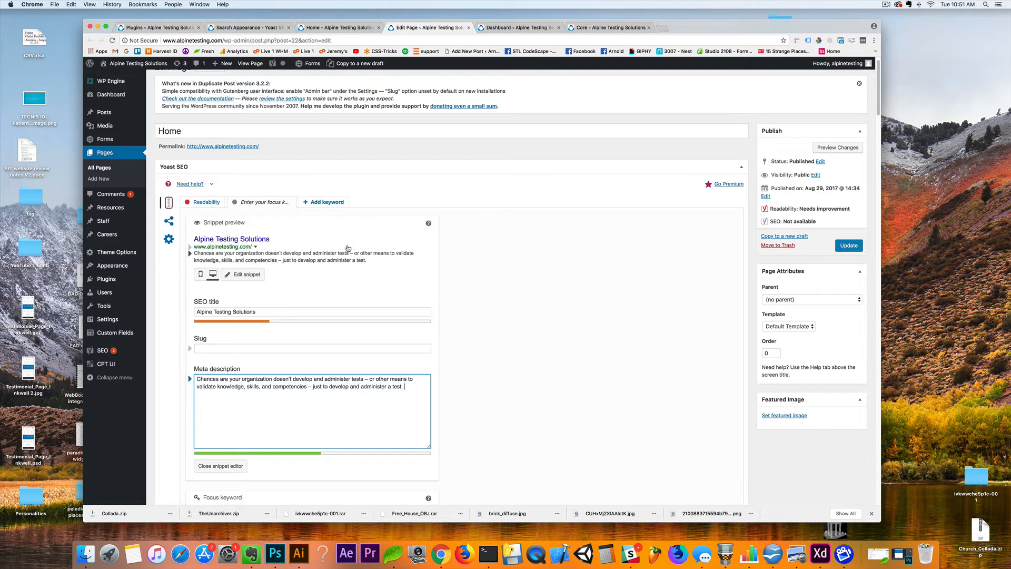
Update the Home page to save its snippet, and reopen the Yoast snippet editor to check the saved title and meta description
left_click(847, 248)
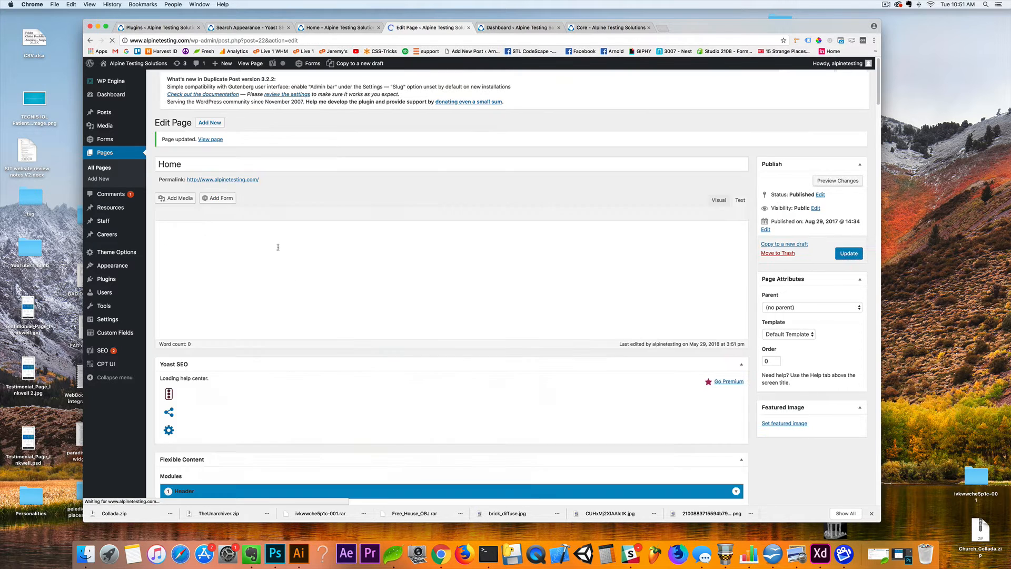
scroll(281, 313, "down", 6)
scroll(281, 313, "down", 8)
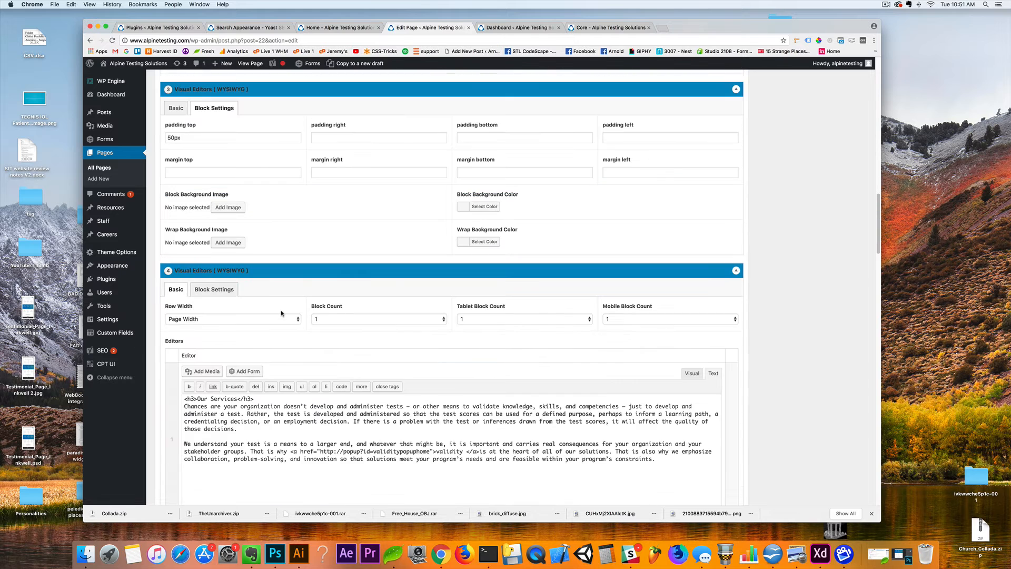
scroll(281, 312, "up", 6)
scroll(281, 311, "up", 15)
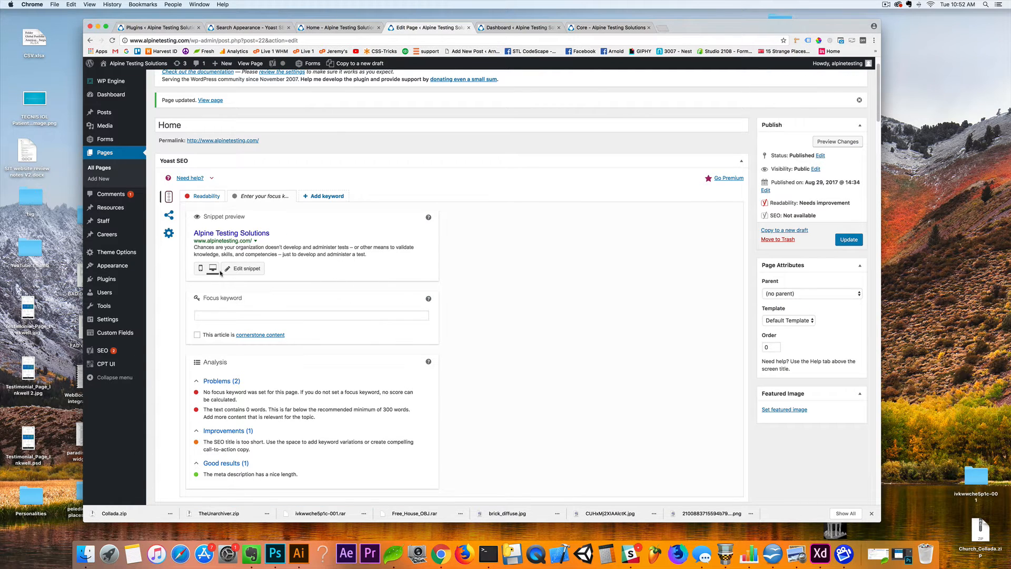
left_click(311, 254)
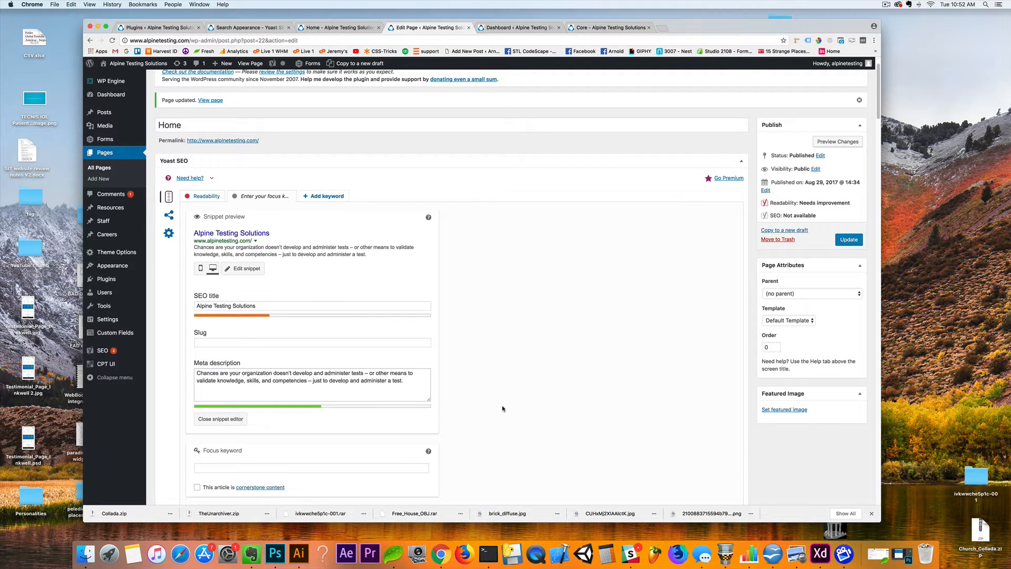
scroll(506, 409, "up", 1)
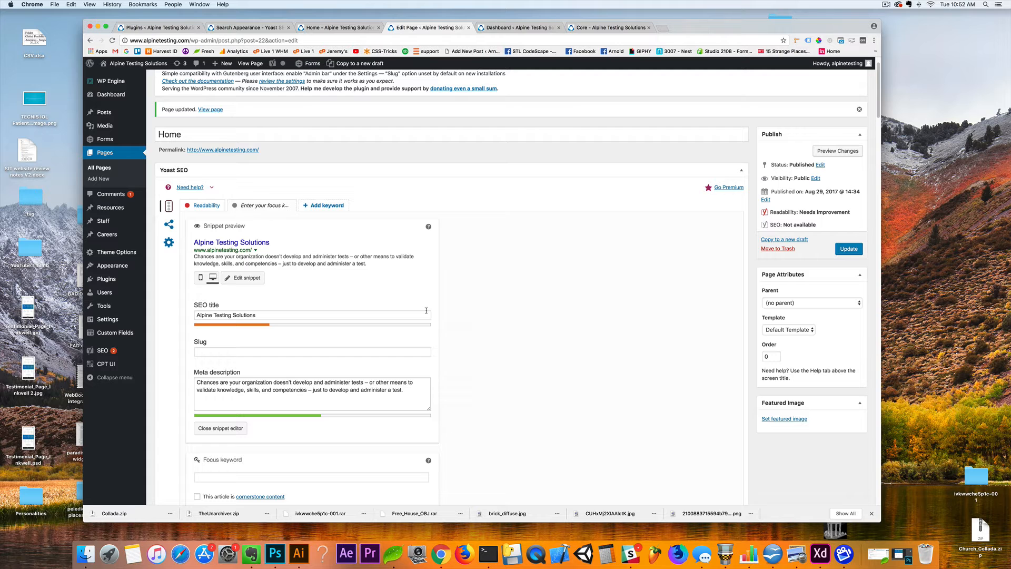
Open the live CertMetrics Core page's editor in a new tab and bring its Yoast SEO section into view
left_click(504, 27)
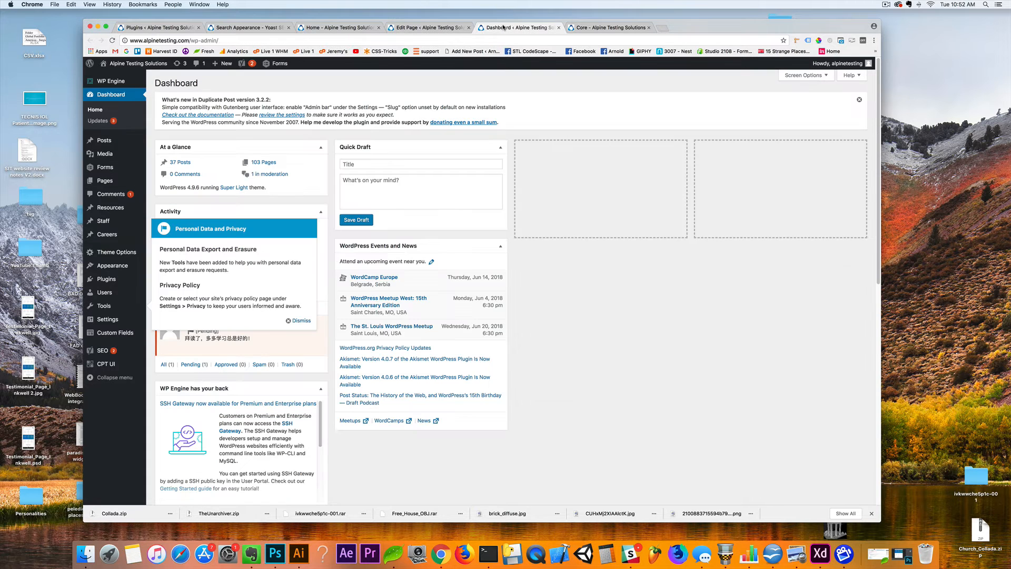
left_click(601, 29)
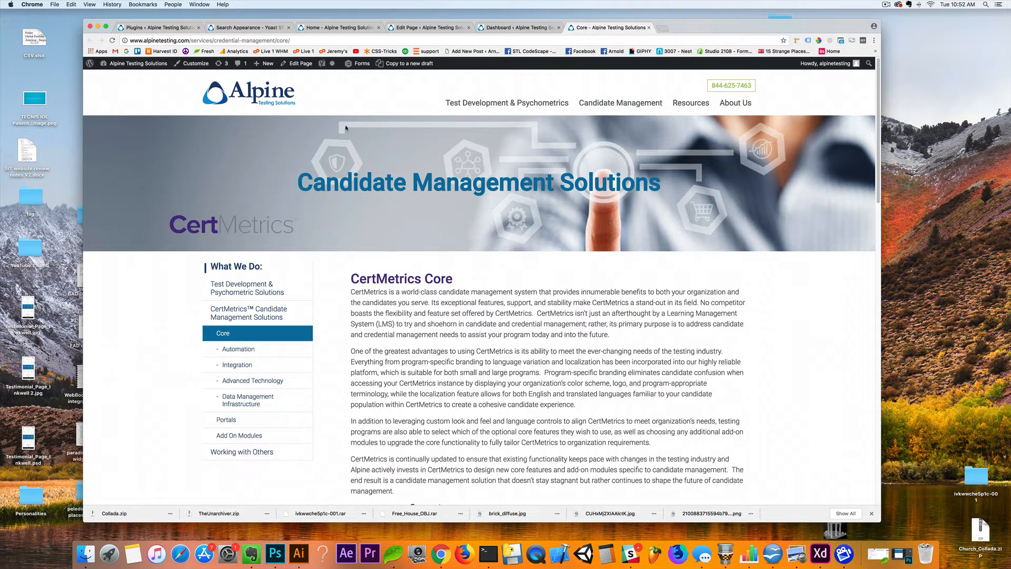
right_click(298, 63)
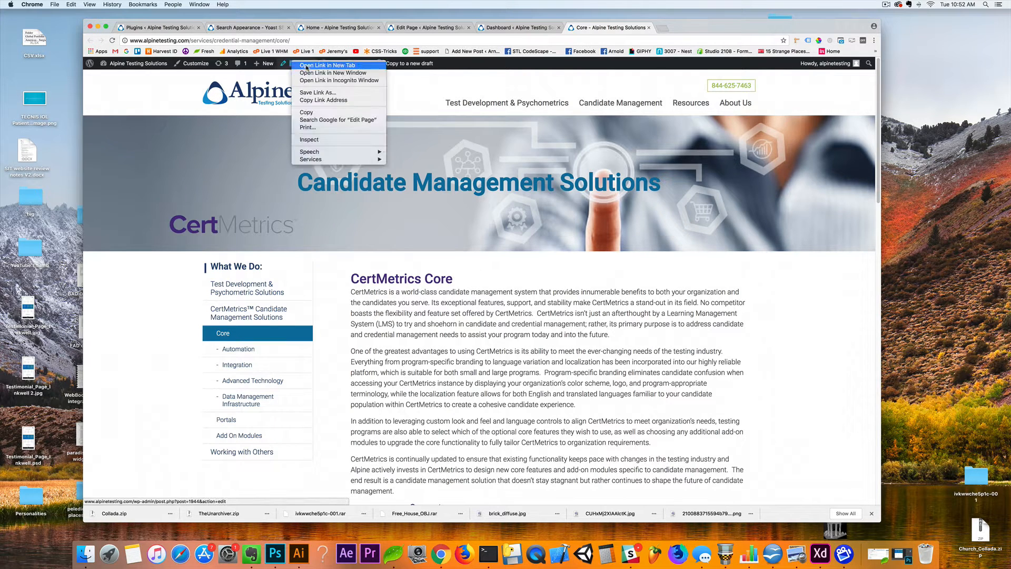
left_click(316, 69)
left_click(685, 29)
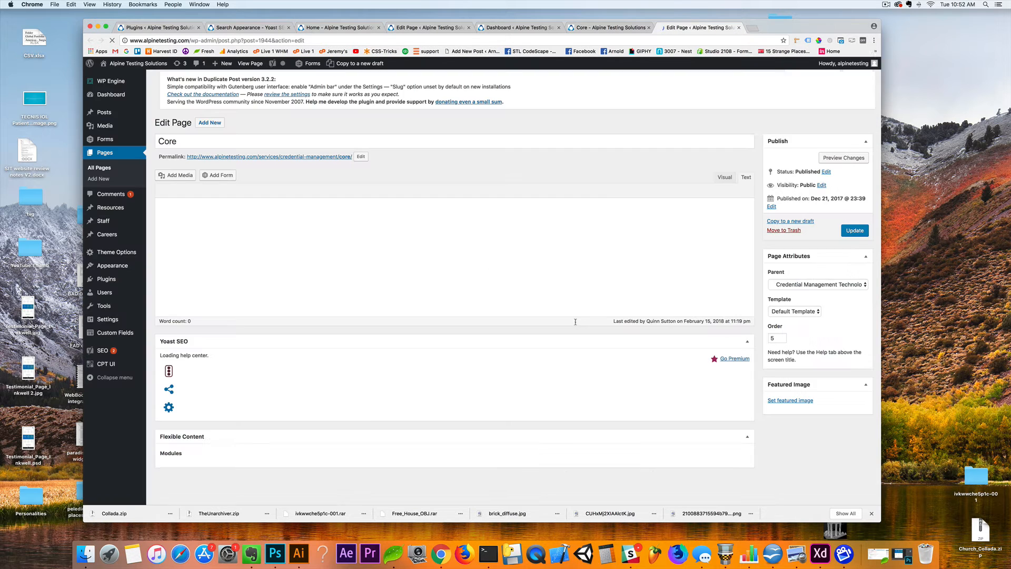
scroll(575, 322, "down", 10)
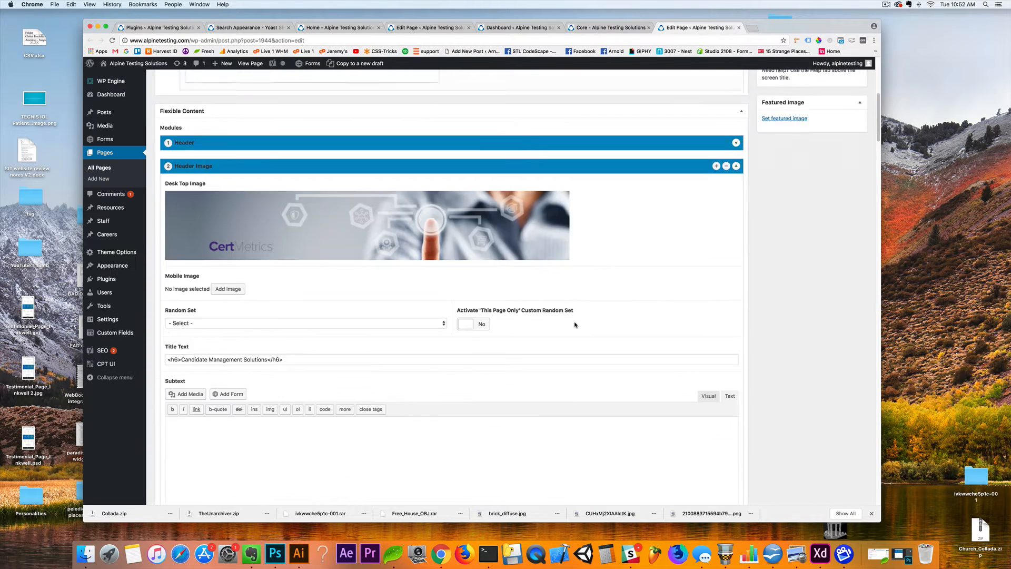
scroll(576, 325, "up", 12)
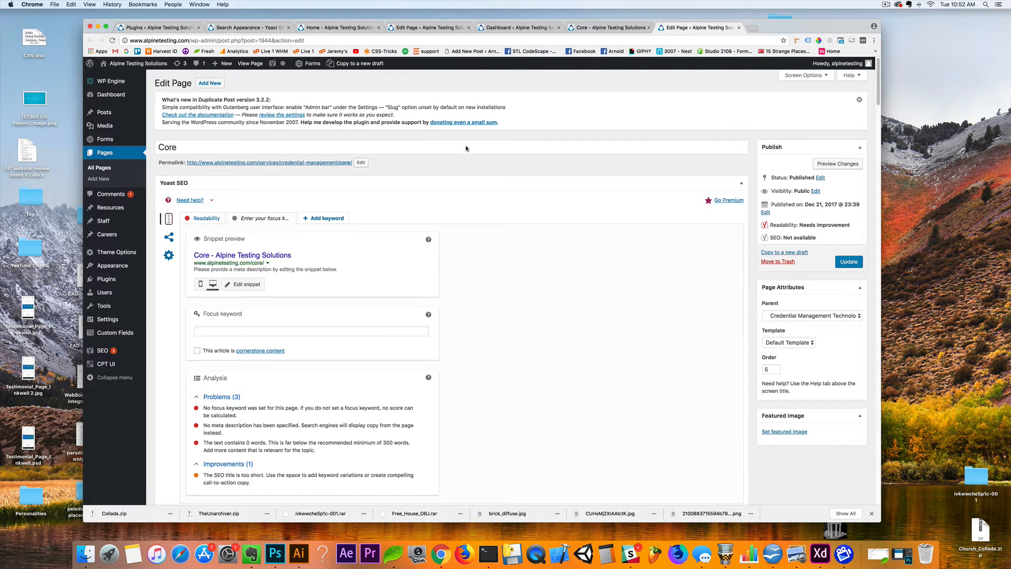
Compare the Core page's title with its live page URL, and open its SEO title in the Yoast snippet editor
left_click(610, 28)
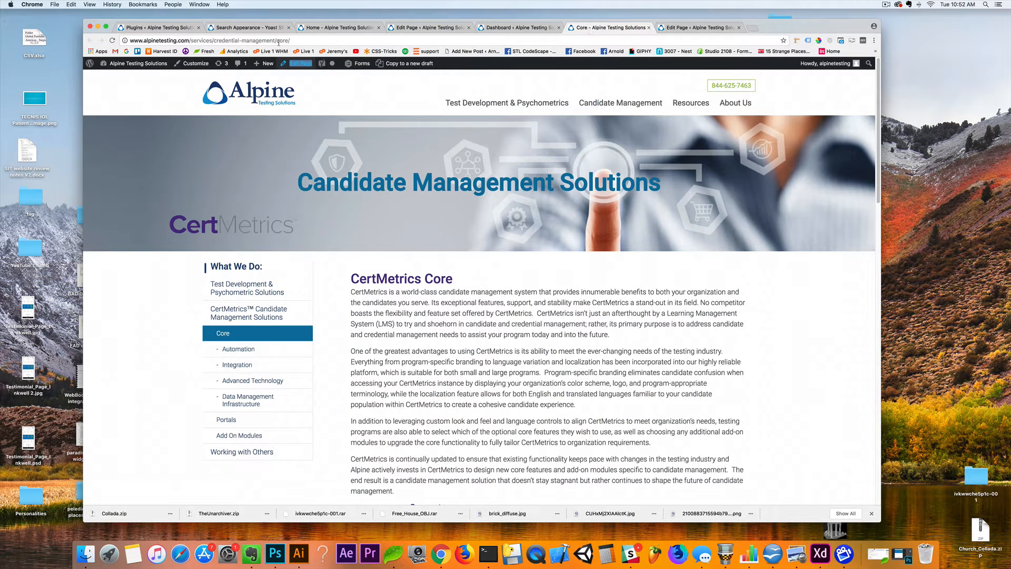
left_click(516, 28)
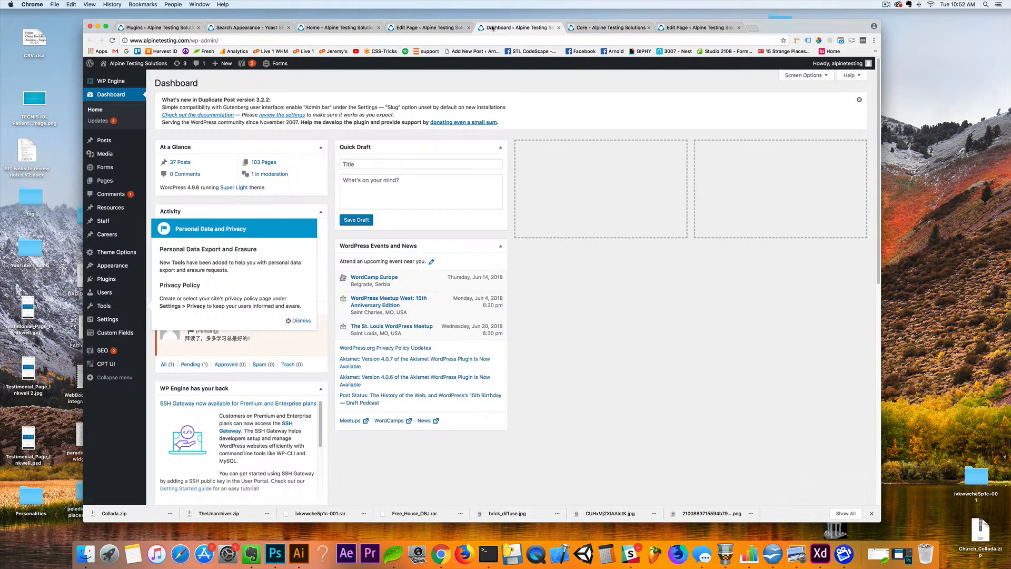
left_click(701, 27)
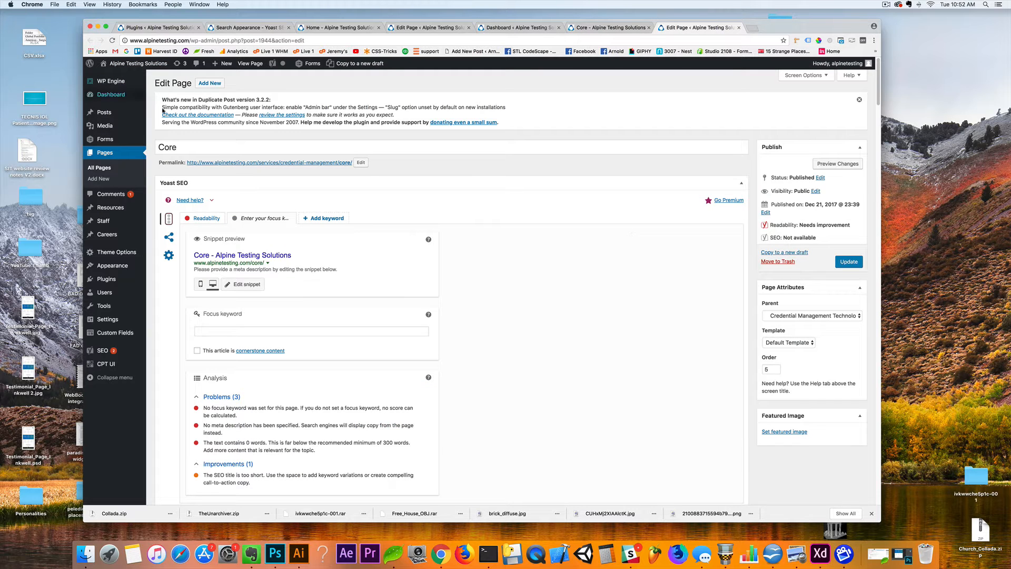
double_click(187, 141)
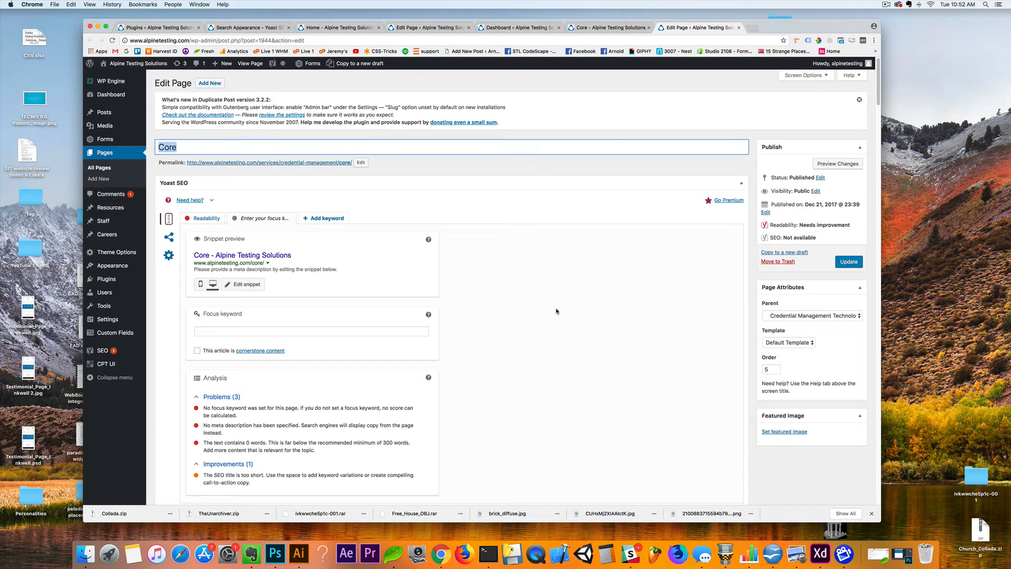
left_click(614, 29)
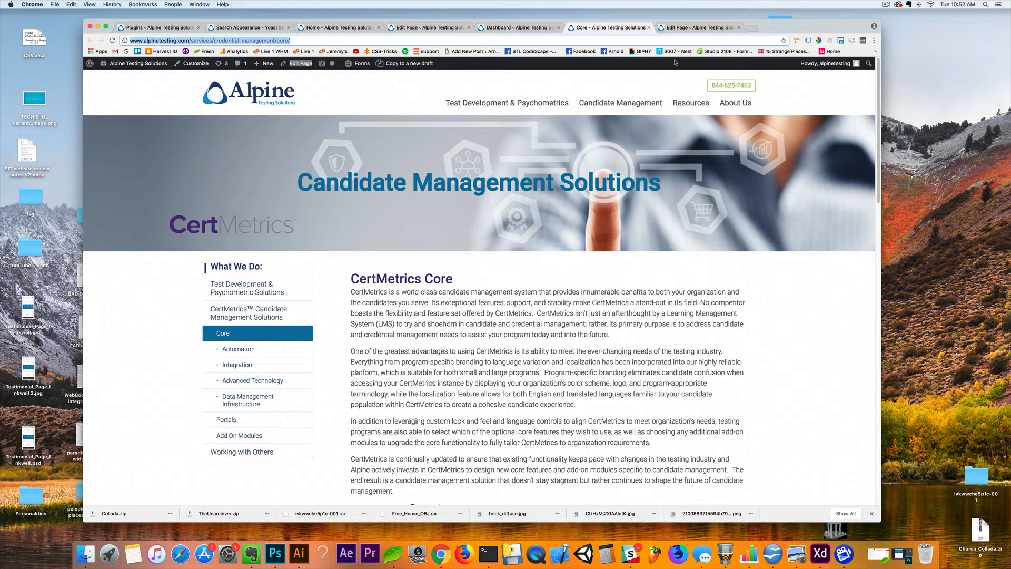
left_click(700, 27)
left_click(280, 261)
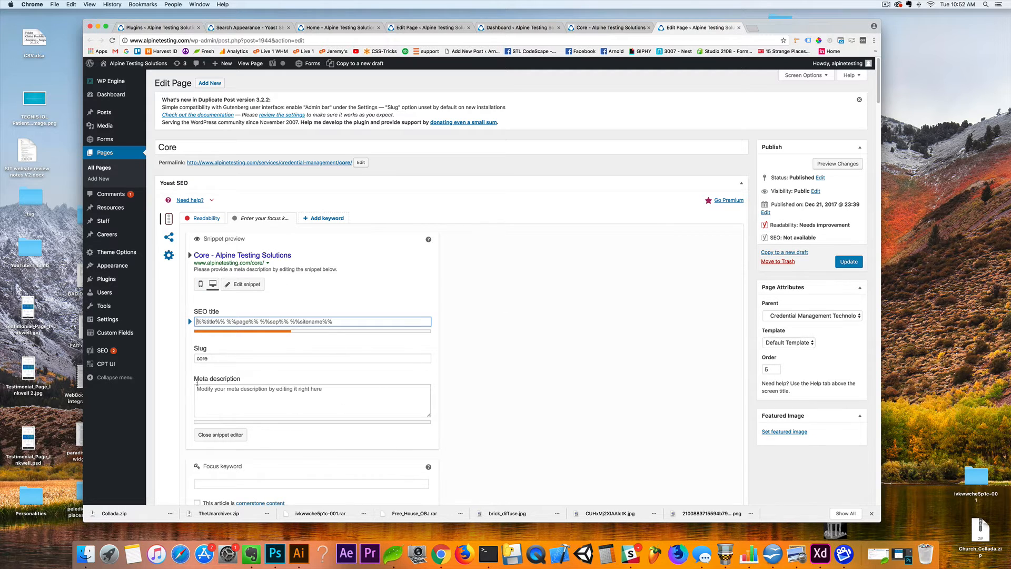
Examine the Core page's snippet fields and the problems listed in its Yoast SEO analysis
scroll(510, 421, "down", 3)
scroll(514, 420, "up", 3)
scroll(514, 343, "down", 5)
scroll(532, 315, "down", 1)
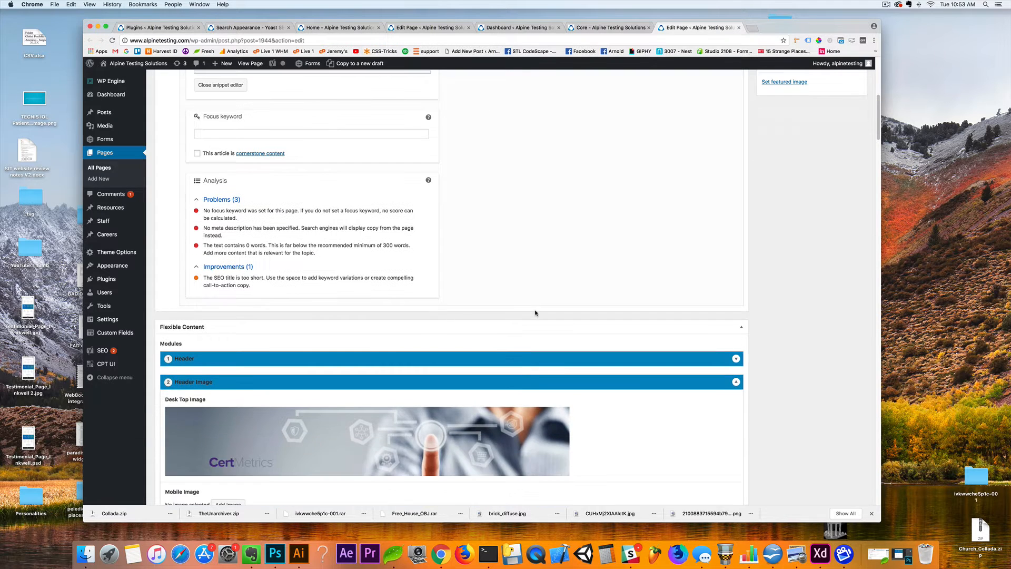
scroll(539, 295, "up", 5)
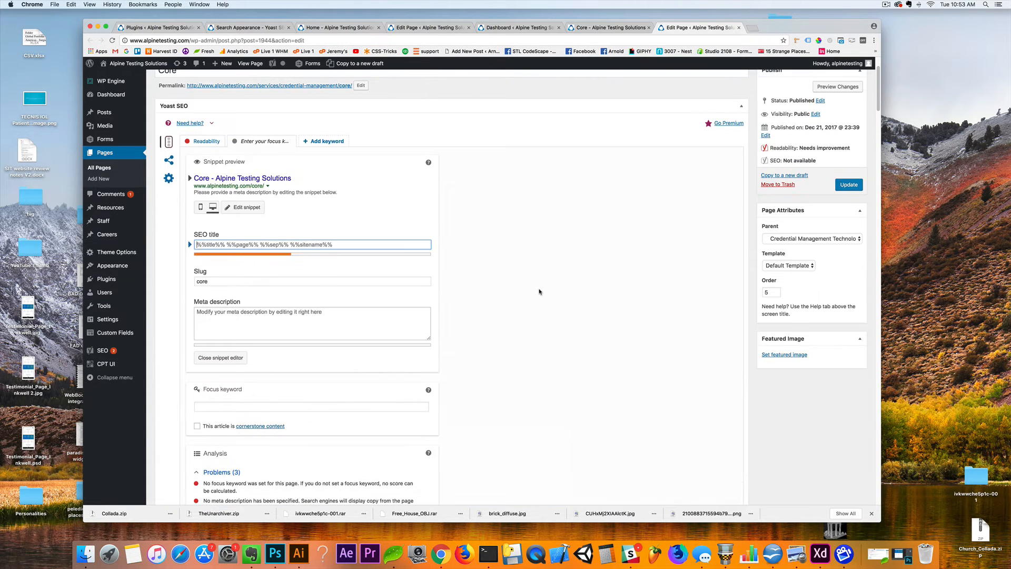
scroll(539, 292, "down", 1)
scroll(539, 292, "down", 3)
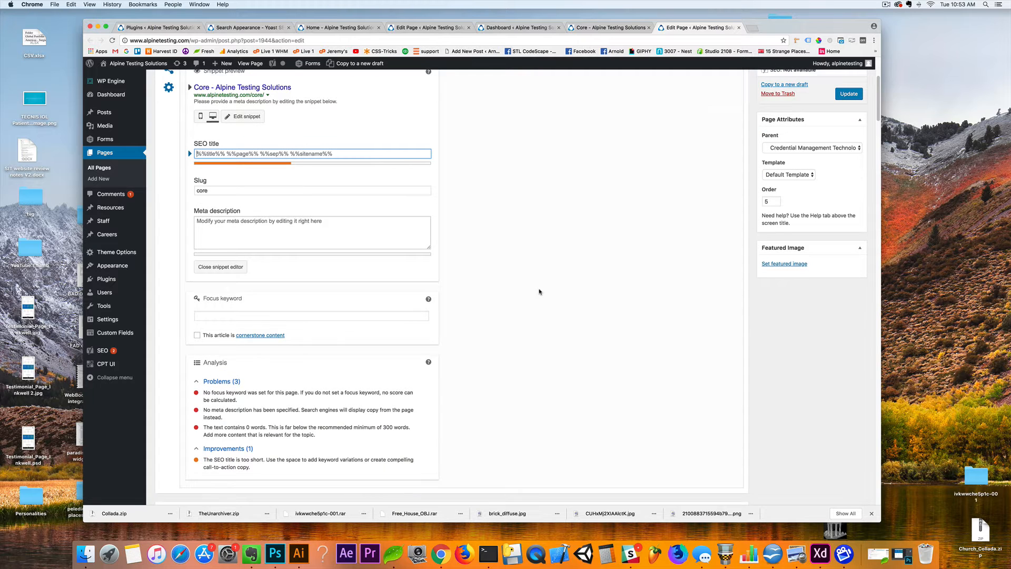
scroll(539, 291, "down", 3)
scroll(539, 291, "up", 1)
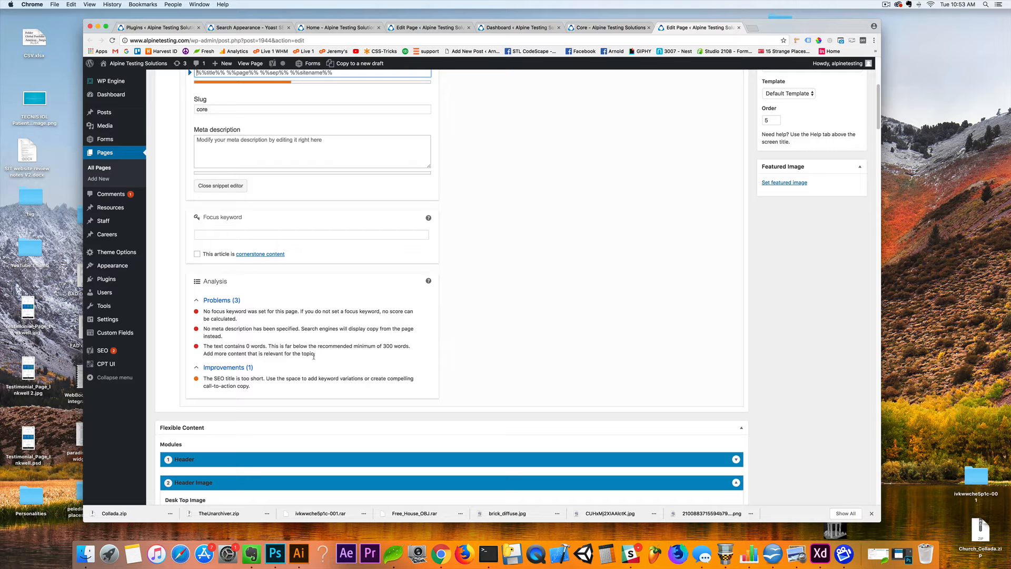
left_click_drag(332, 358, 199, 314)
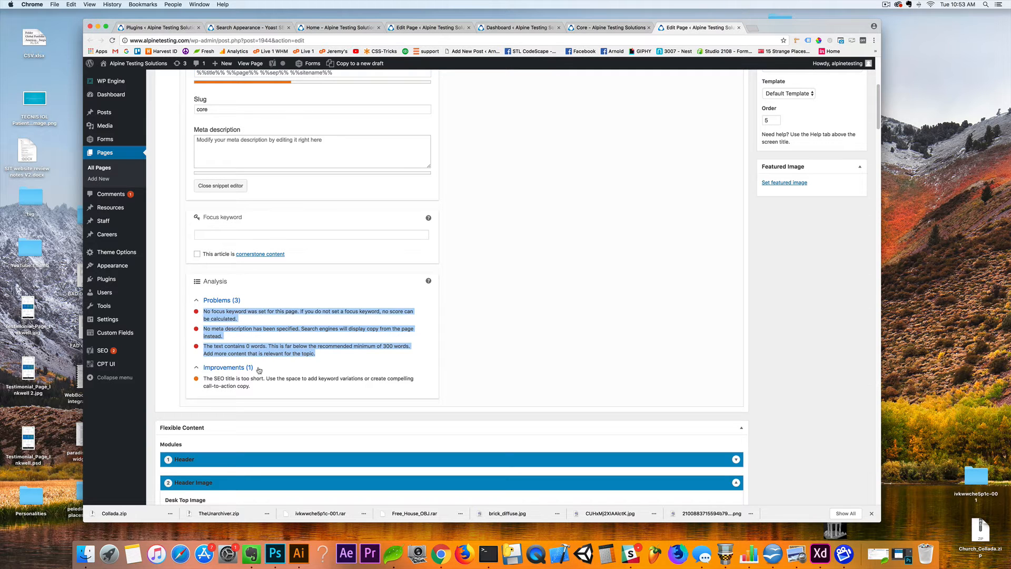
scroll(289, 342, "up", 3)
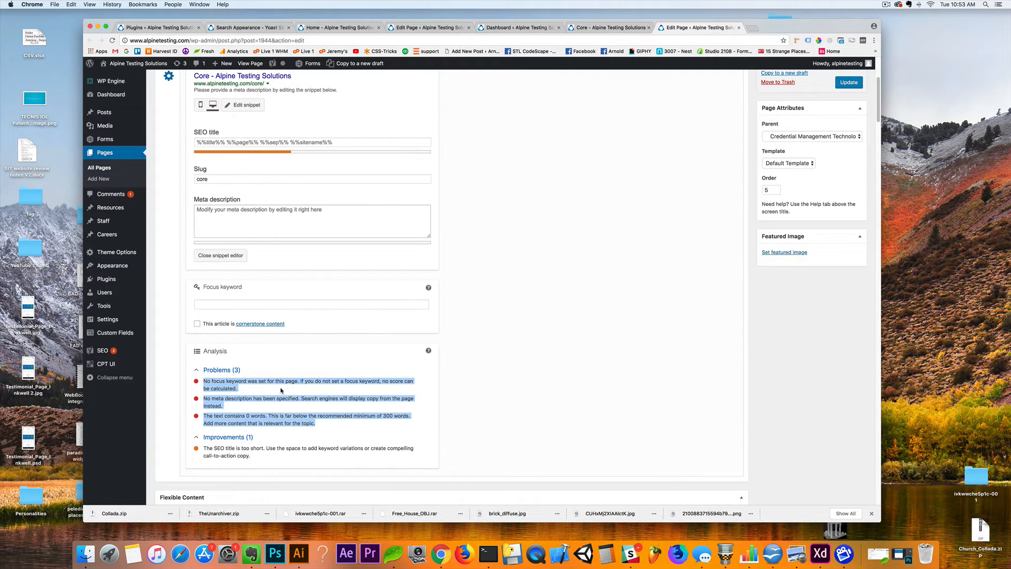
scroll(481, 416, "up", 8)
Inspect the Core page's Flexible Content modules down to the body copy in the Heading and Text module
scroll(481, 416, "down", 12)
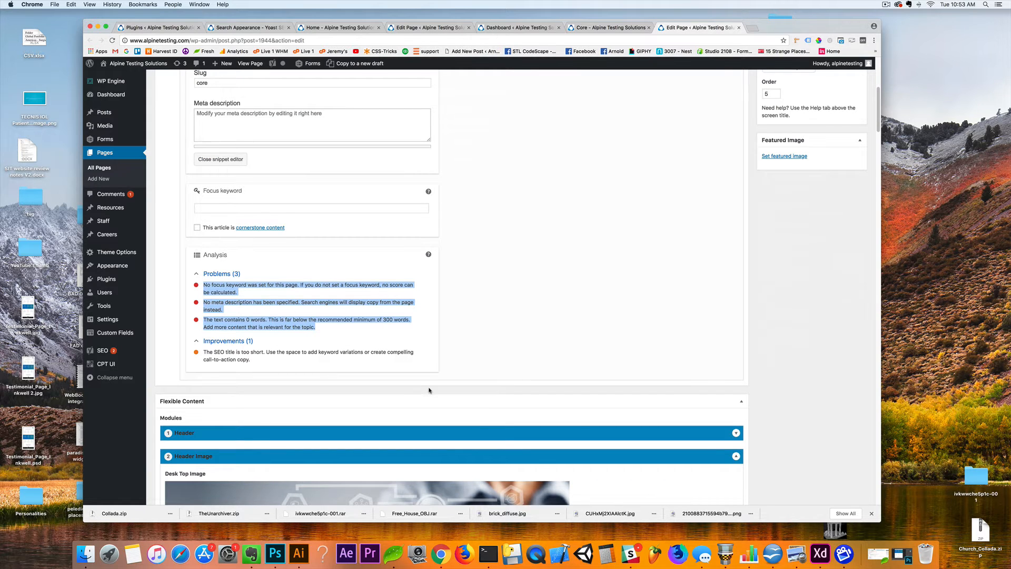
scroll(500, 319, "down", 12)
scroll(362, 278, "down", 7)
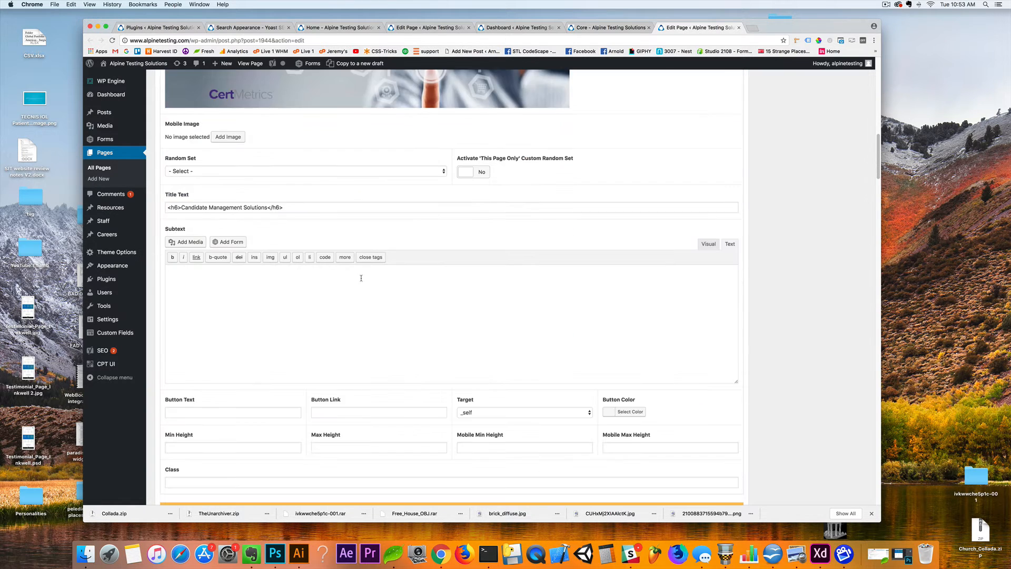
scroll(409, 312, "down", 20)
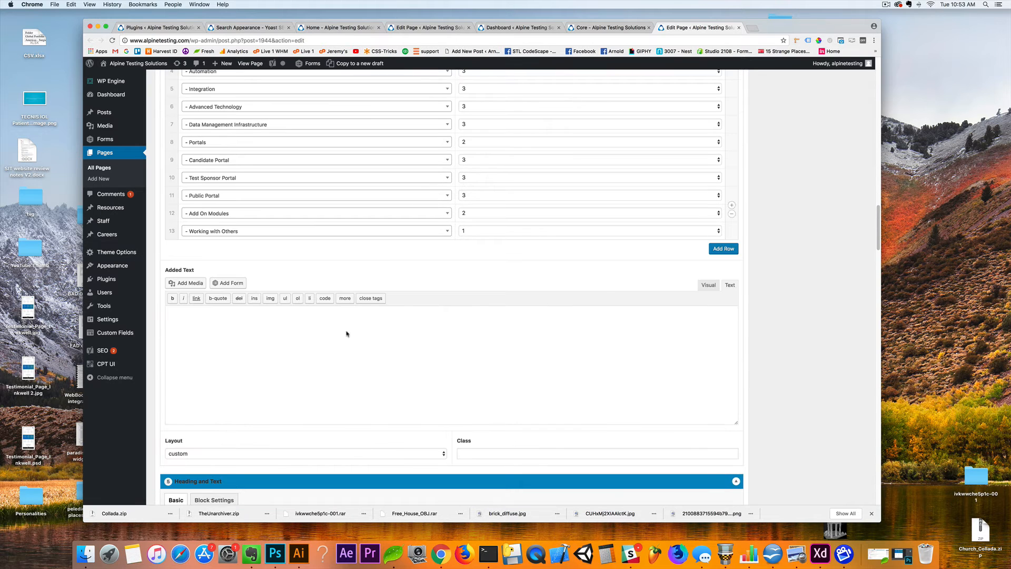
scroll(316, 369, "up", 2)
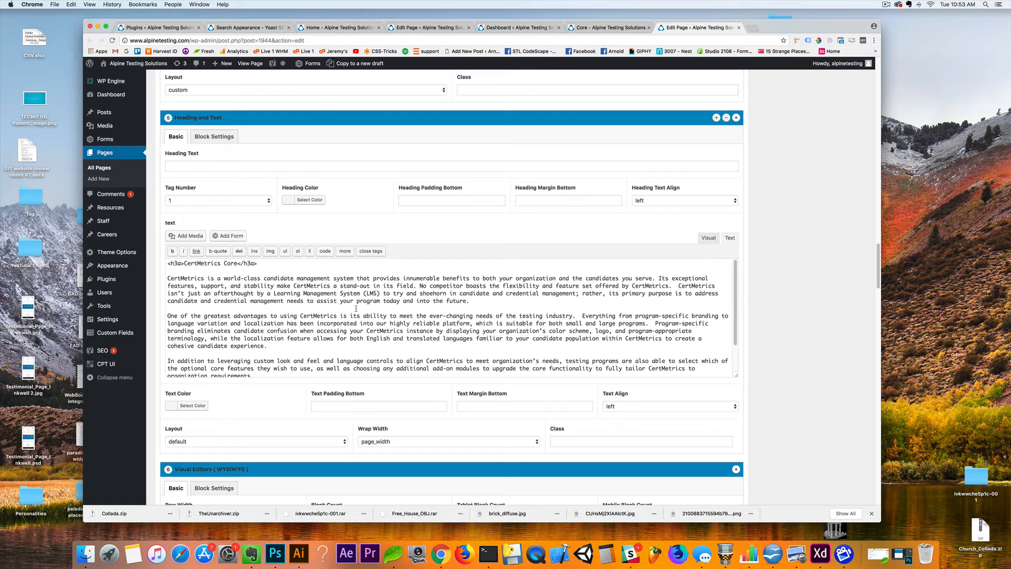
scroll(356, 309, "up", 20)
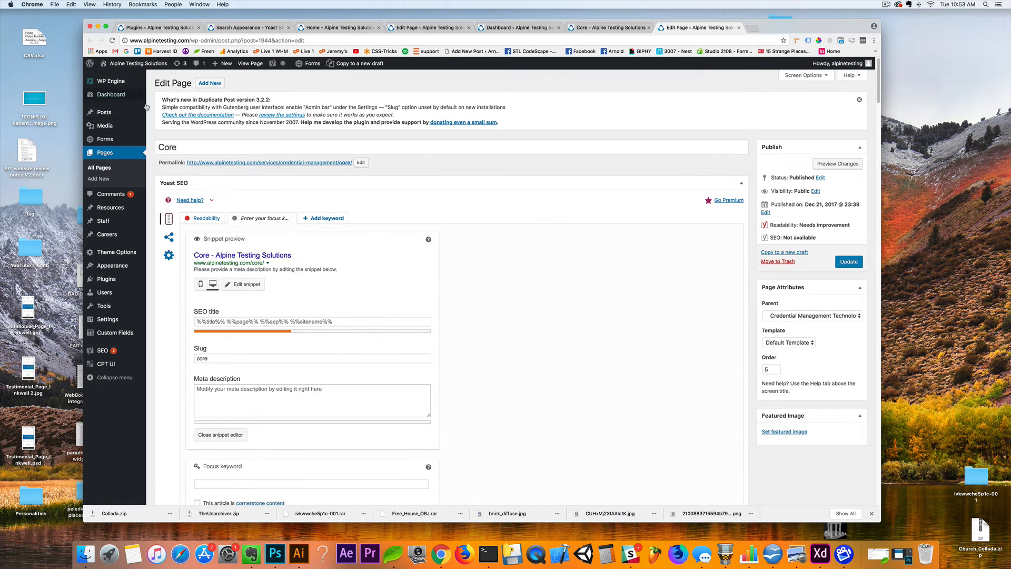
Review the Core page's empty meta description field against the Problems list in the Yoast analysis
scroll(483, 329, "down", 3)
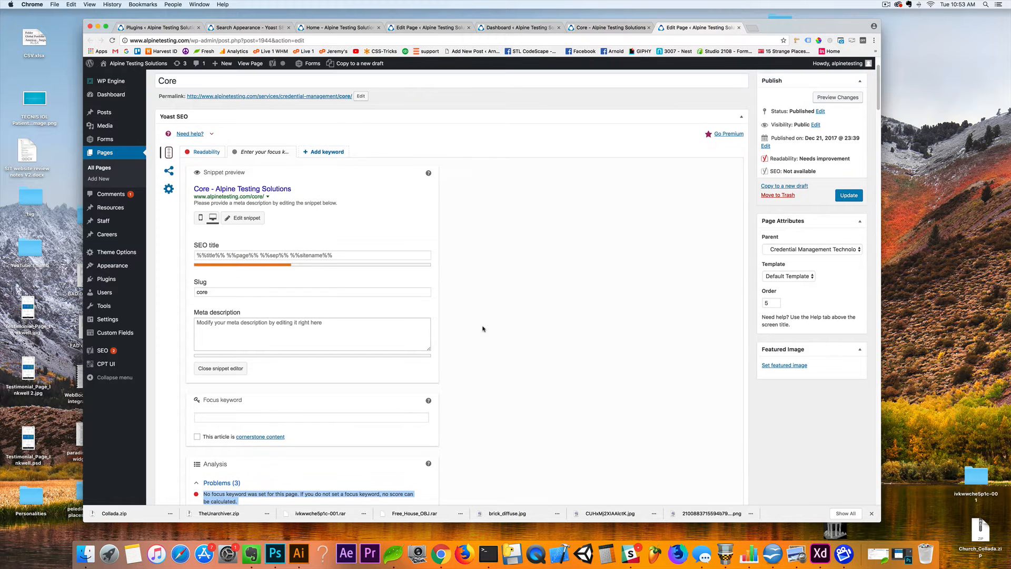
scroll(483, 329, "up", 3)
scroll(485, 328, "down", 10)
scroll(485, 329, "up", 3)
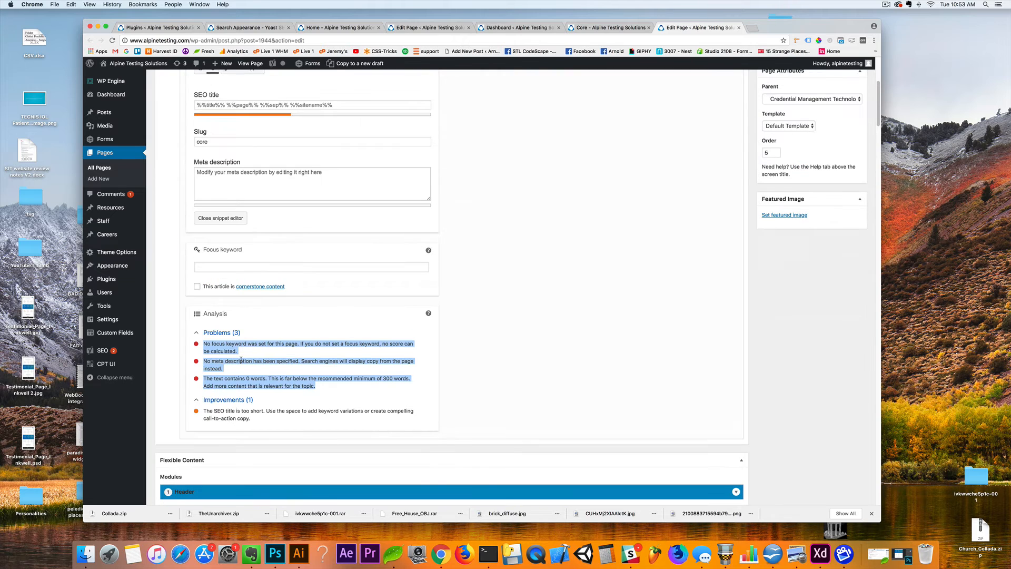
left_click_drag(321, 389, 206, 344)
left_click(337, 379)
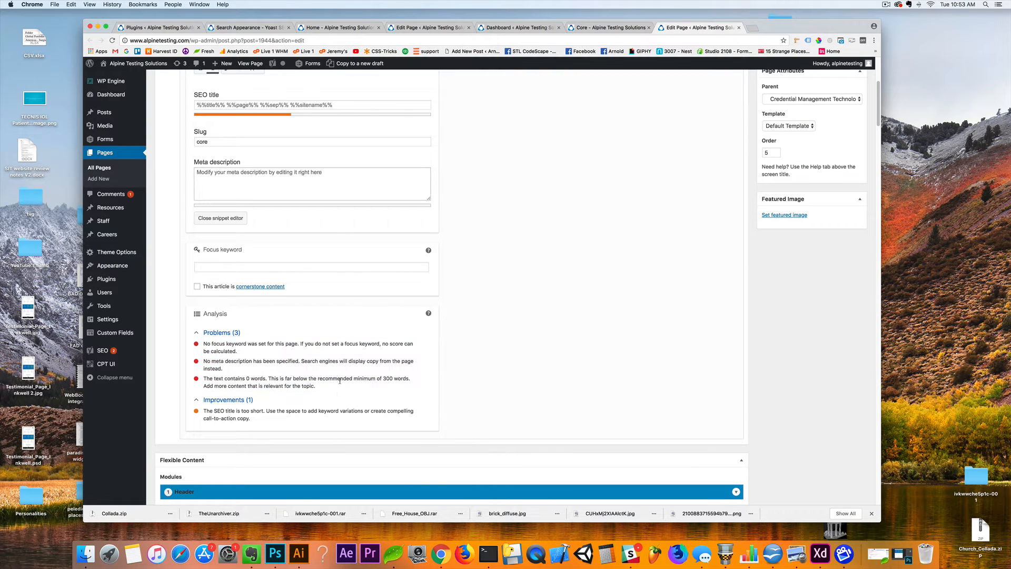
Read through the live Core page's content and compare it with the problems in its Yoast analysis and its snippet preview
left_click(610, 28)
scroll(437, 355, "down", 5)
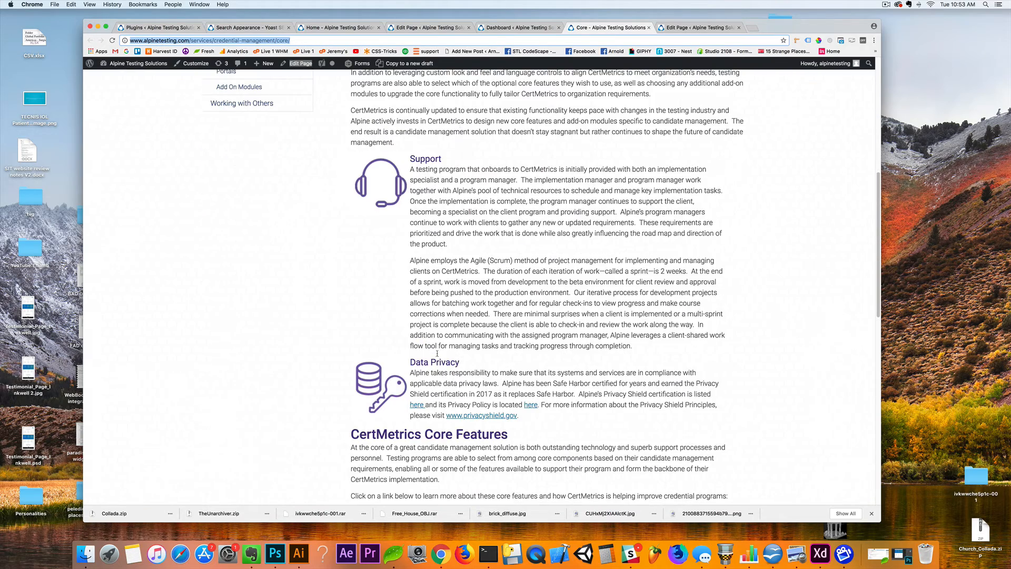
scroll(462, 370, "down", 3)
scroll(453, 346, "up", 10)
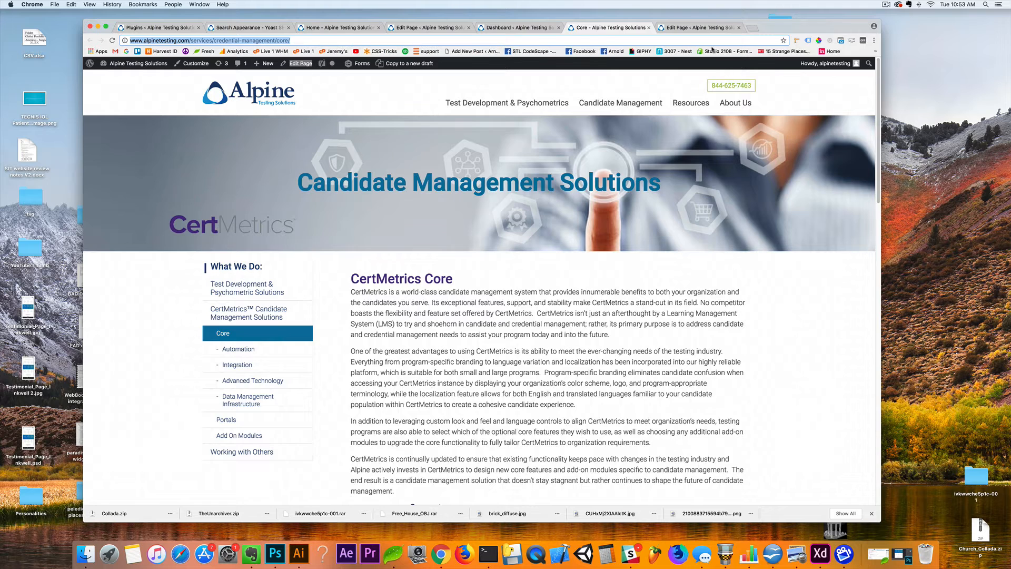
left_click(701, 27)
left_click_drag(329, 389, 218, 342)
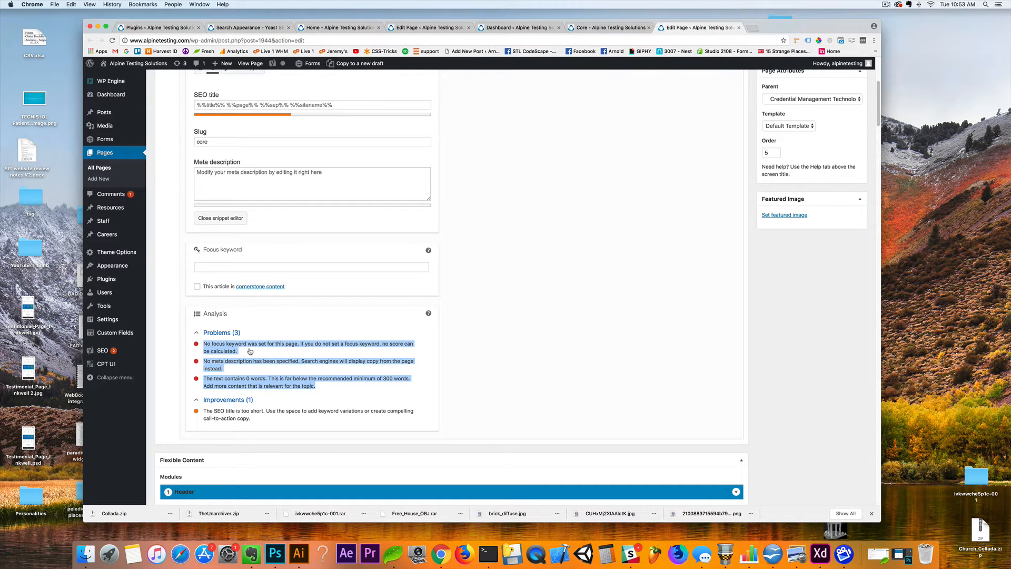
scroll(516, 405, "up", 3)
scroll(516, 405, "up", 2)
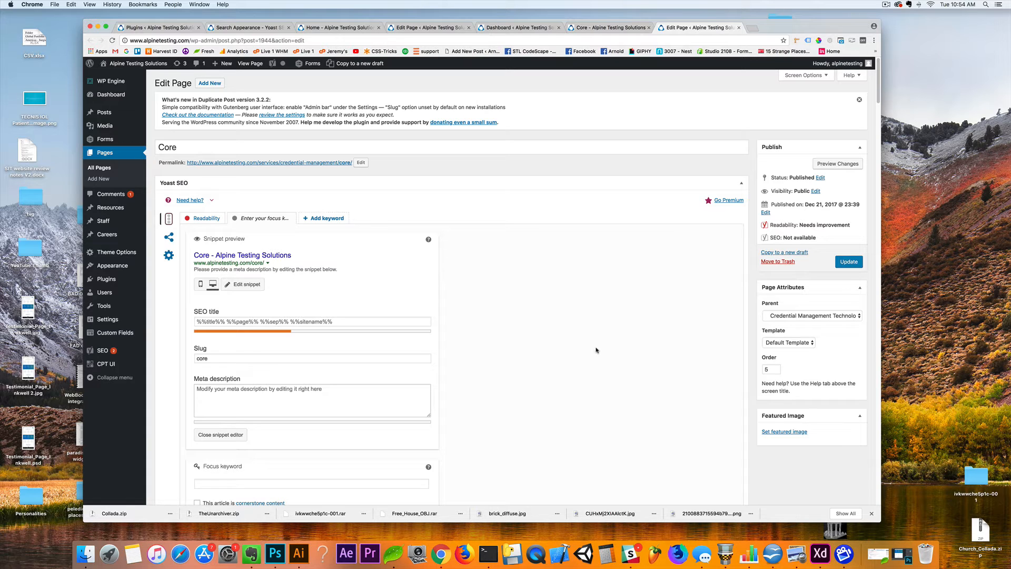
Review the Core page's Yoast problems and its Flexible Content modules down to the Heading and Text module's copy
scroll(597, 350, "down", 3)
scroll(584, 352, "down", 5)
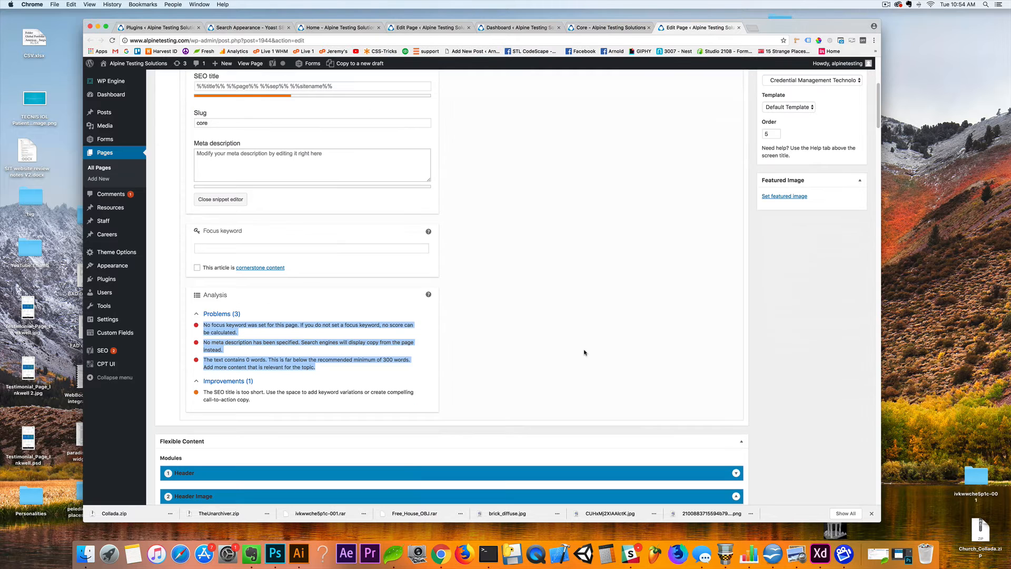
scroll(584, 353, "down", 20)
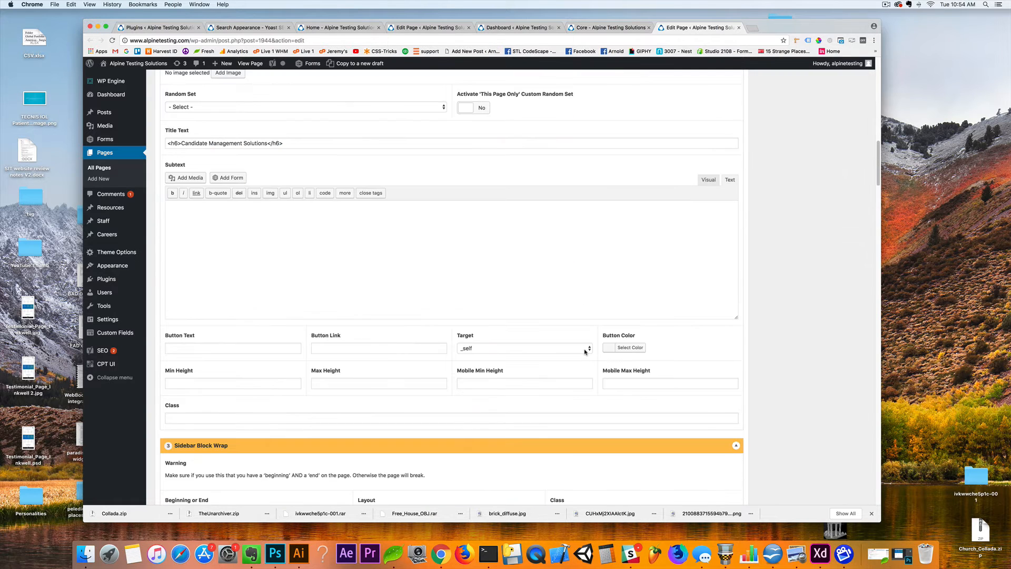
scroll(585, 352, "down", 8)
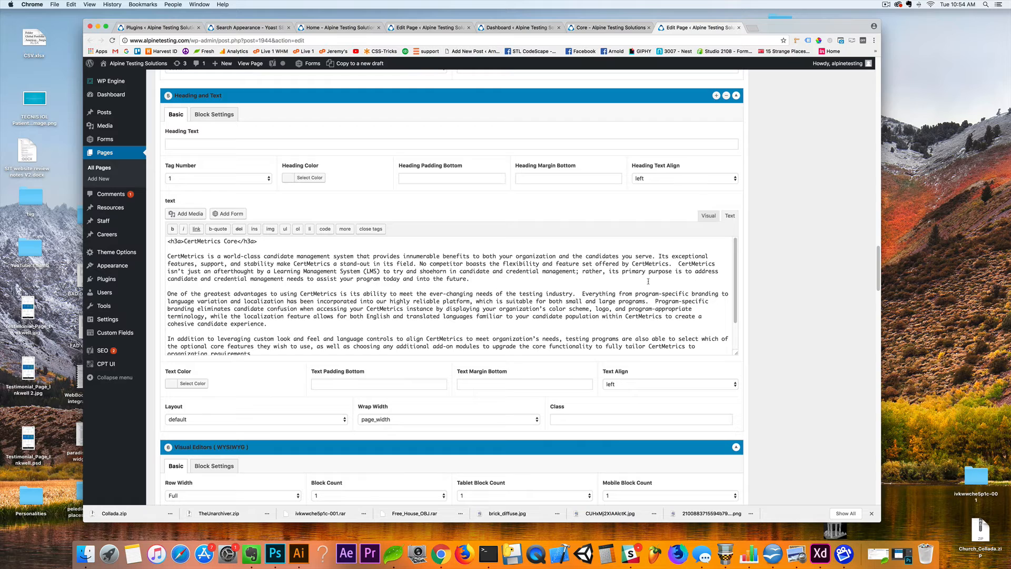
Compare the live Core page's sections with the copy held in its Heading and Text and first Visual Editors modules
left_click(611, 29)
scroll(546, 320, "down", 13)
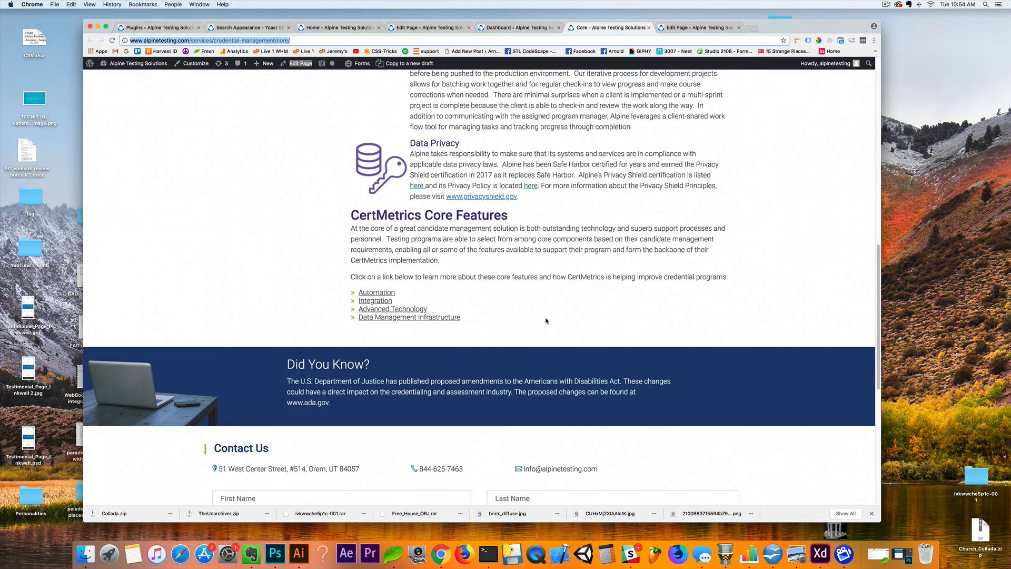
scroll(534, 321, "up", 1)
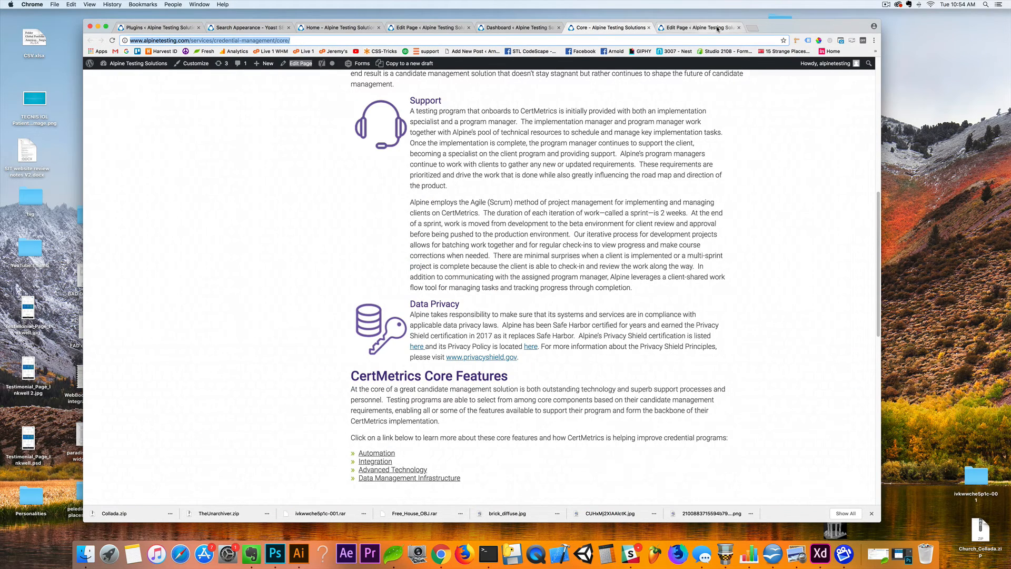
left_click(685, 27)
scroll(350, 284, "down", 3)
scroll(351, 289, "up", 3)
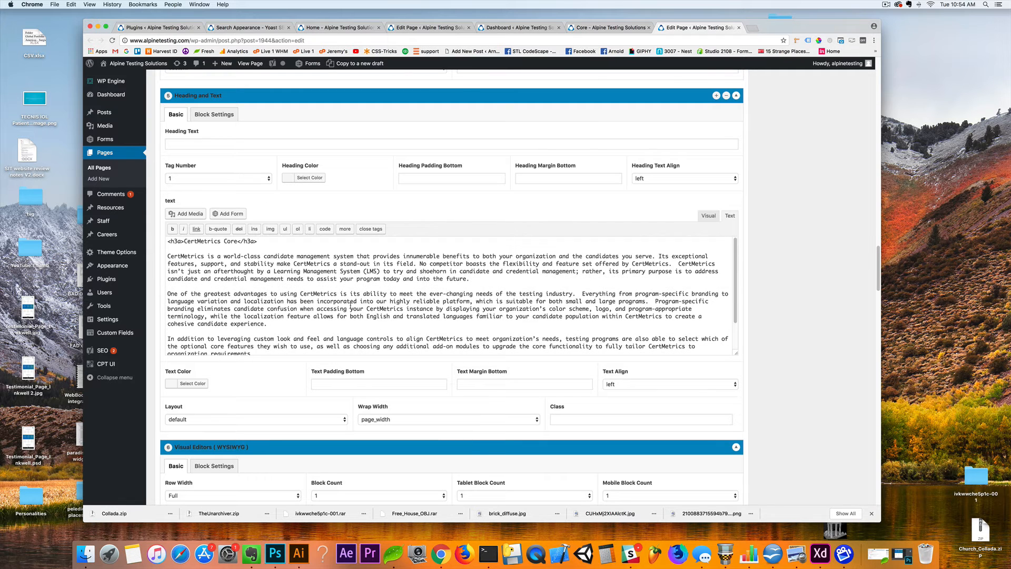
scroll(766, 355, "down", 3)
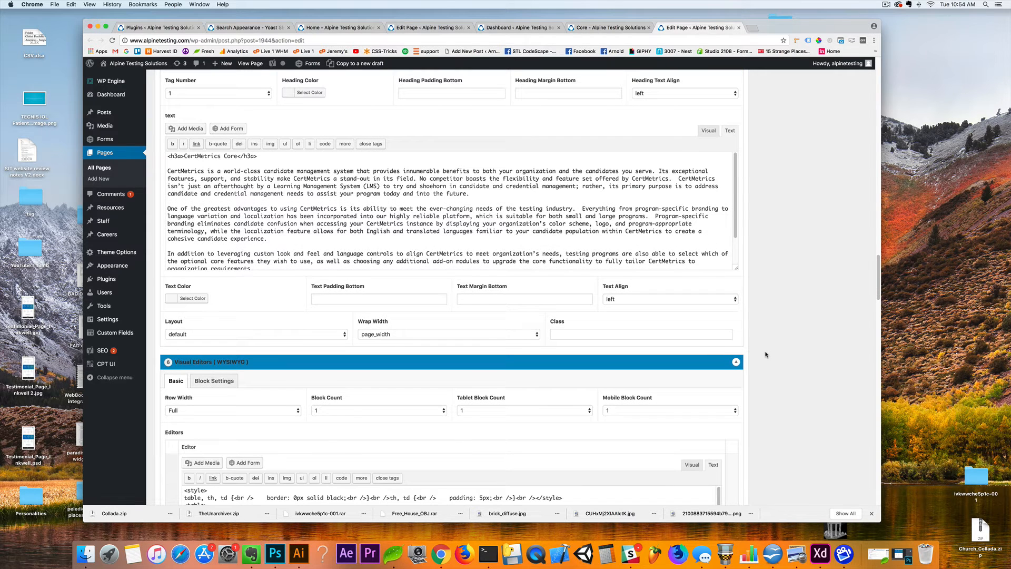
left_click(595, 28)
left_click(690, 27)
scroll(549, 221, "down", 5)
scroll(385, 290, "down", 5)
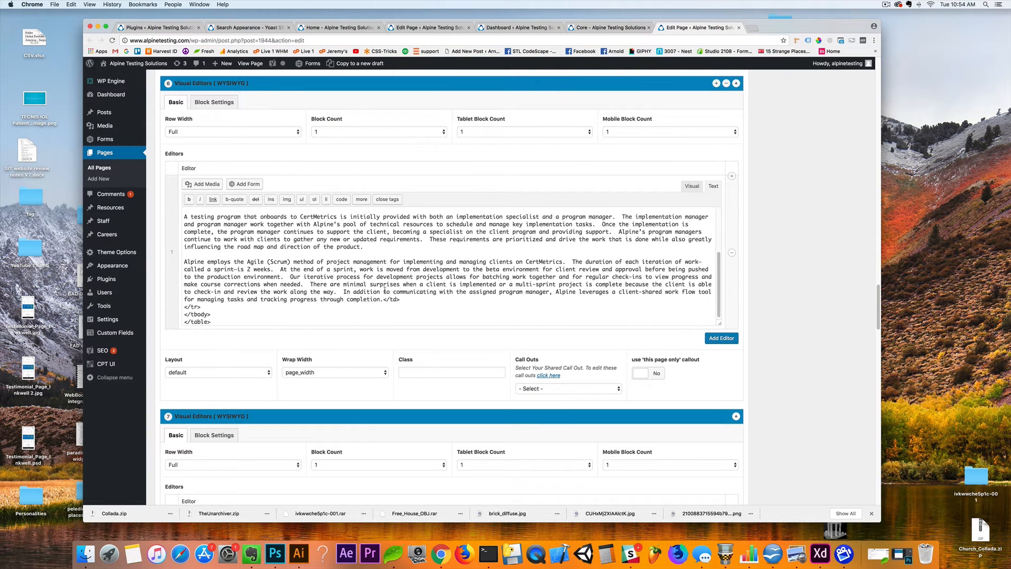
Examine the Support icon's image markup and the text around it in the first Visual Editors module
scroll(382, 286, "down", 1)
scroll(382, 279, "up", 3)
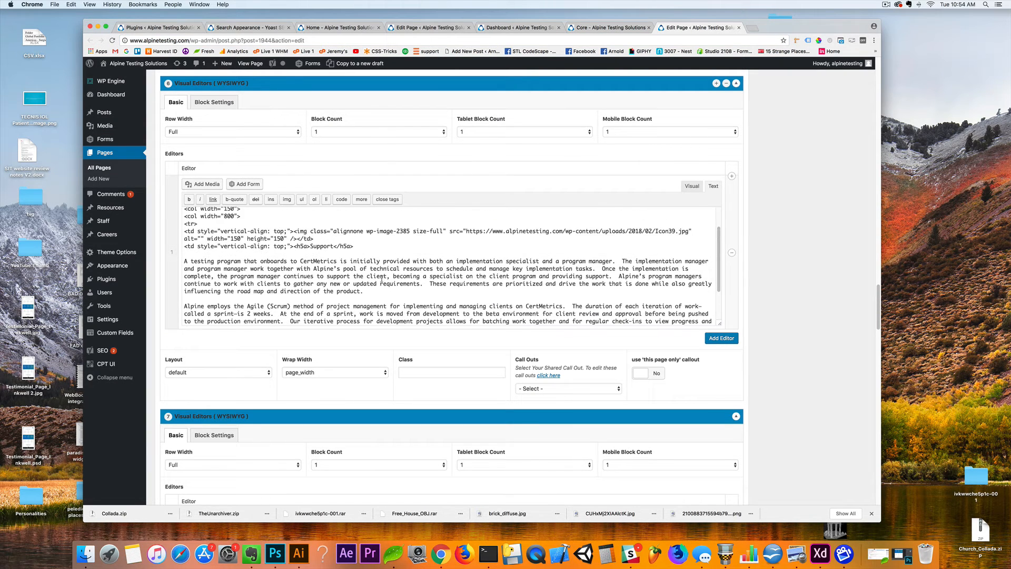
scroll(361, 253, "up", 1)
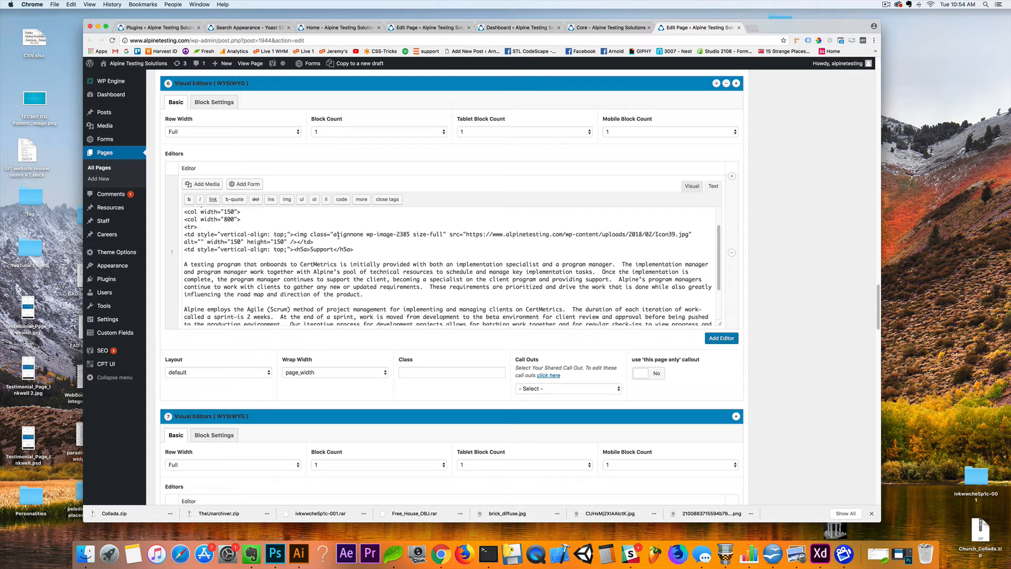
left_click_drag(295, 234, 450, 236)
left_click(359, 280)
scroll(337, 296, "down", 3)
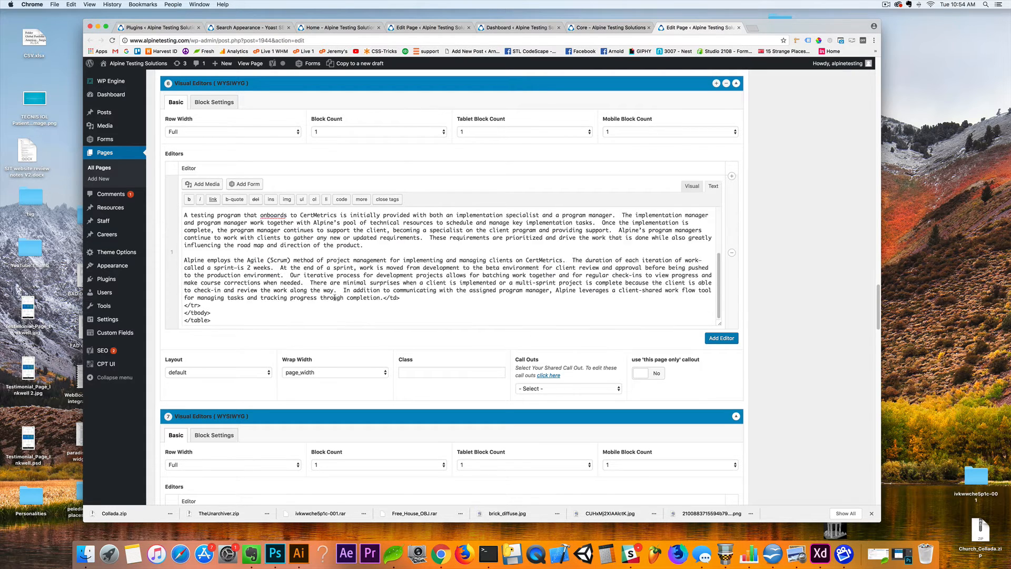
Insert the first portrait photo from the media library between the two Support paragraphs, with alt text "dsfdsf sdfsdff"
left_click(365, 246)
key("Return")
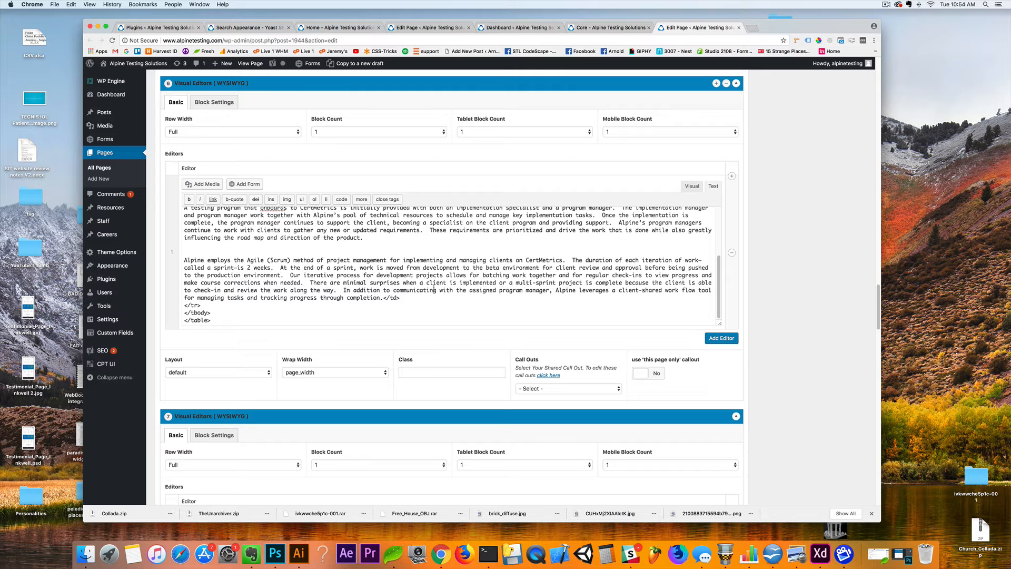
left_click(203, 184)
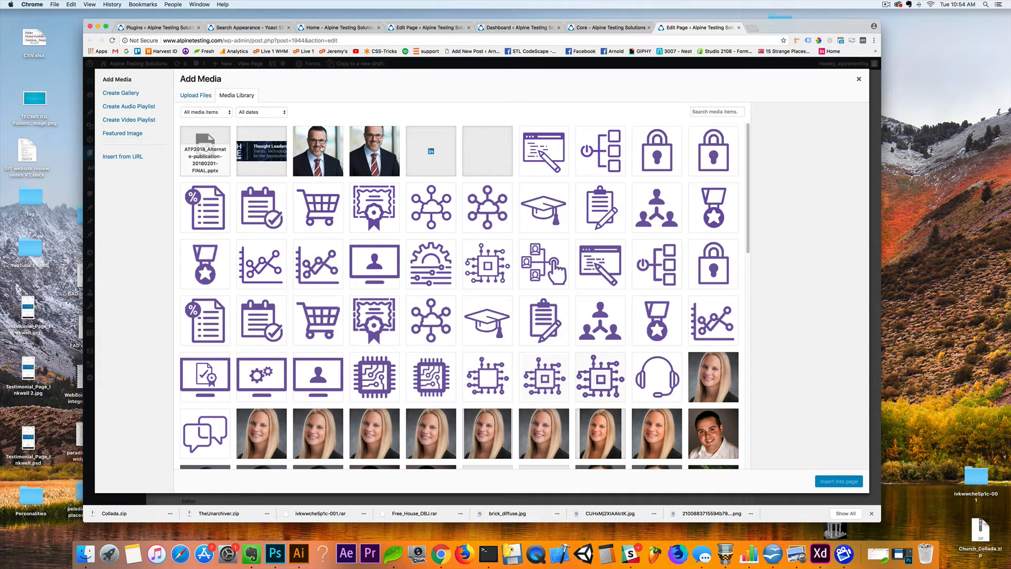
left_click(322, 148)
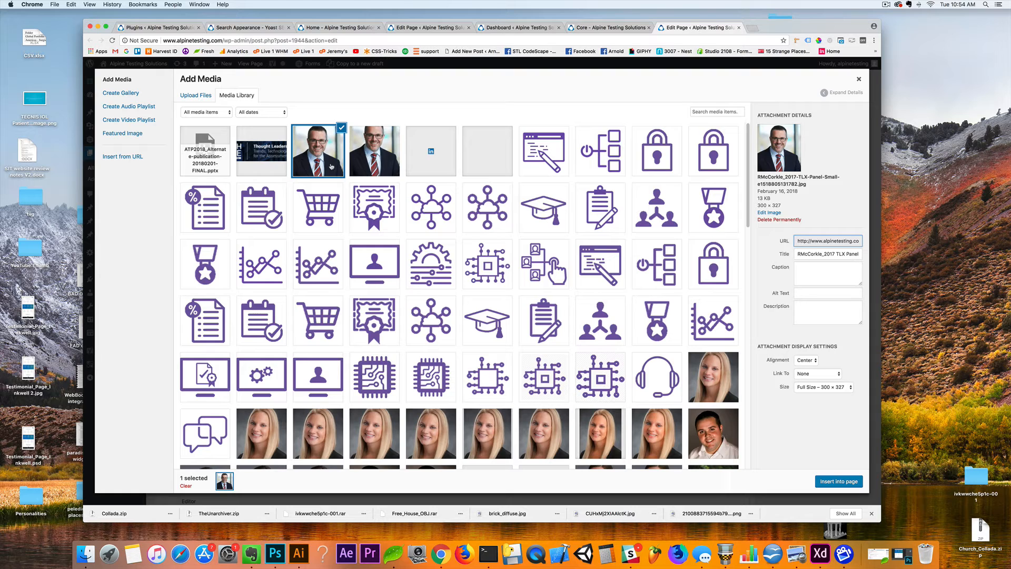
left_click(802, 294)
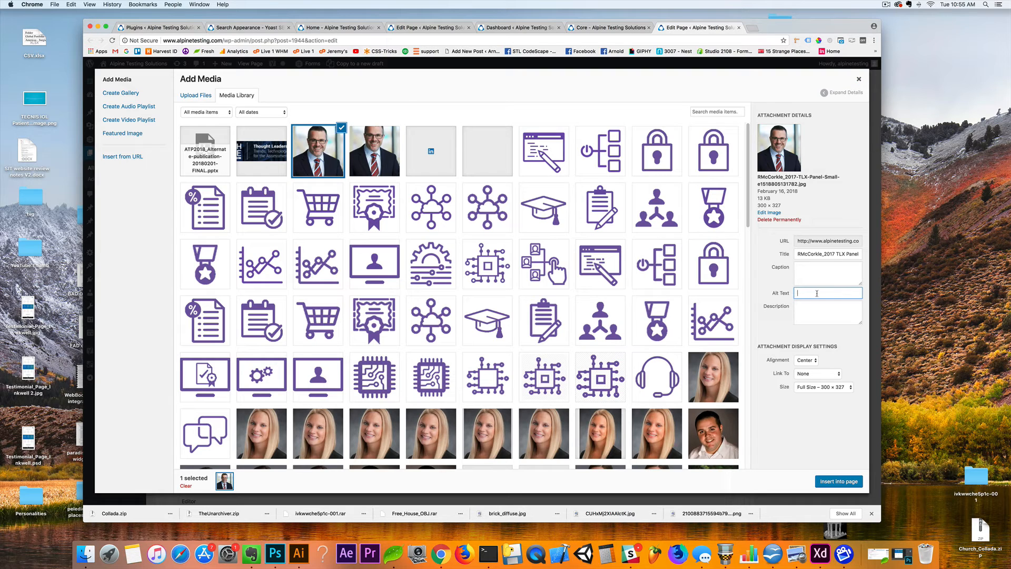
type("dsfdsf sdfsdff")
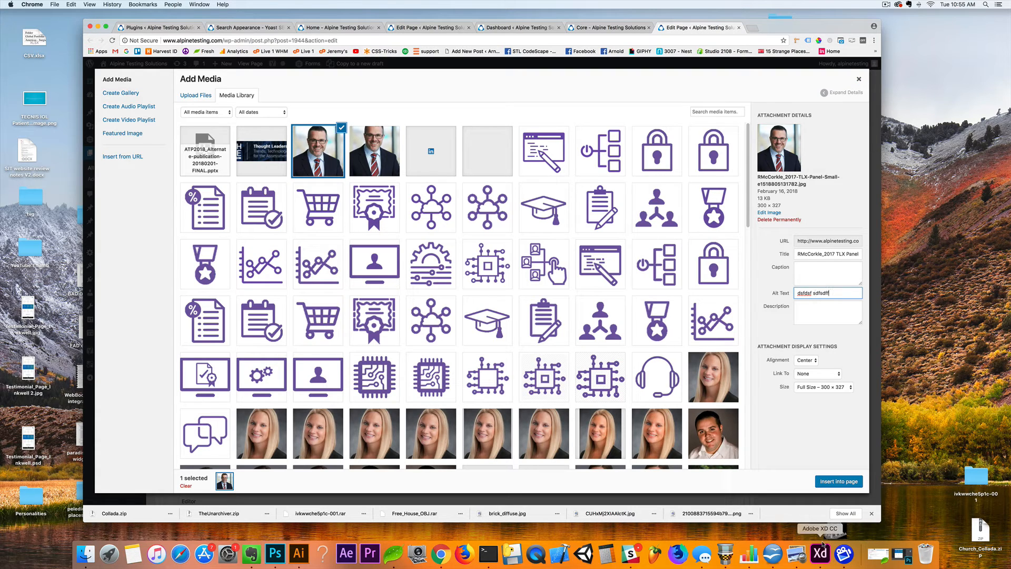
left_click(838, 481)
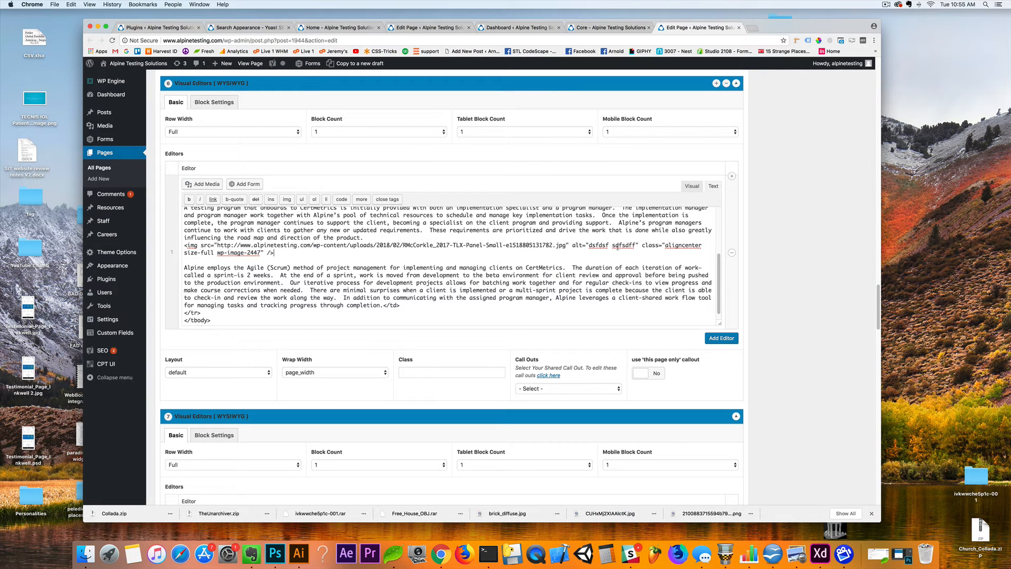
Delete the inserted portrait's image markup and the extra line between the Support paragraphs
mouse_move(574, 246)
left_mouse_down()
mouse_move(648, 246)
mouse_move(583, 246)
mouse_move(640, 246)
mouse_move(593, 247)
left_mouse_up()
left_click_drag(275, 252, 180, 246)
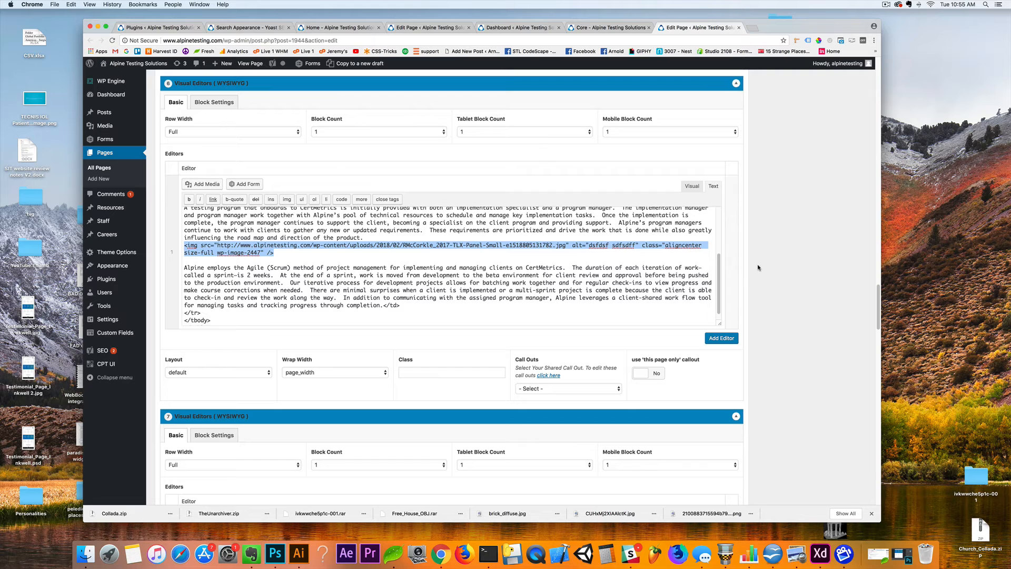
key("BackSpace")
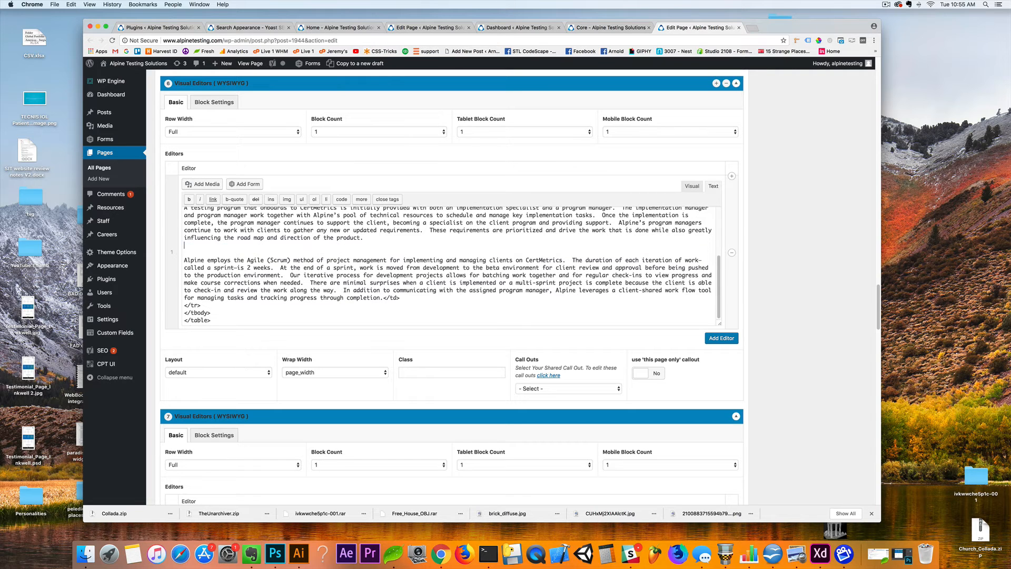
key("BackSpace")
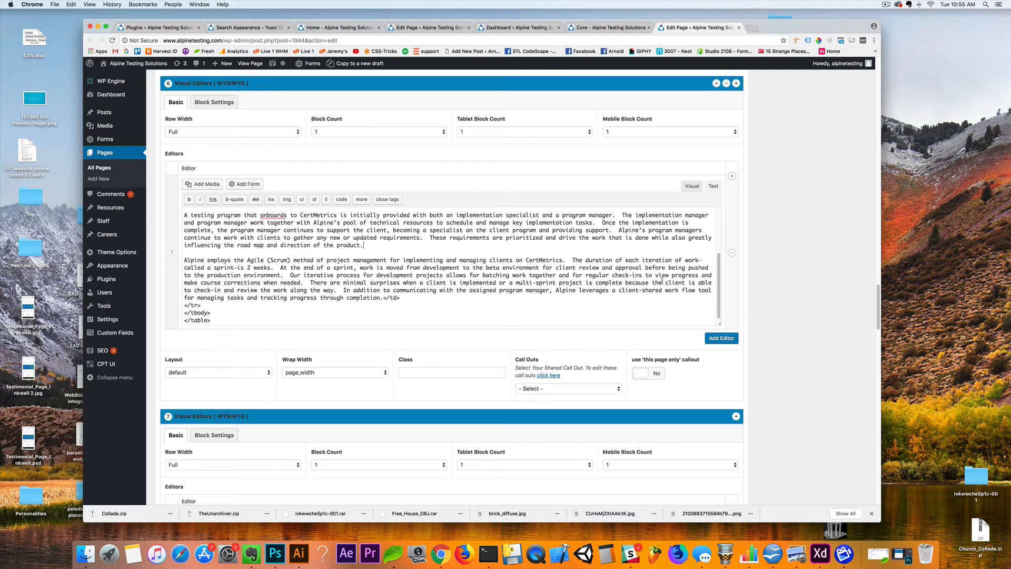
Compare the Core page's module text with the live page, reading from the CertMetrics Core introduction through the Support and Data Privacy sections
scroll(656, 287, "up", 3)
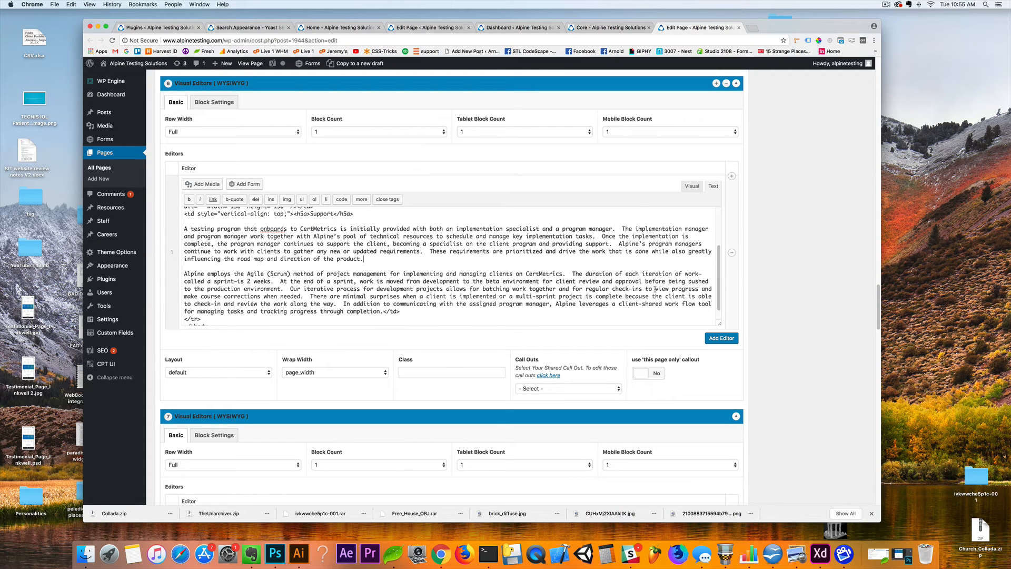
scroll(656, 289, "down", 3)
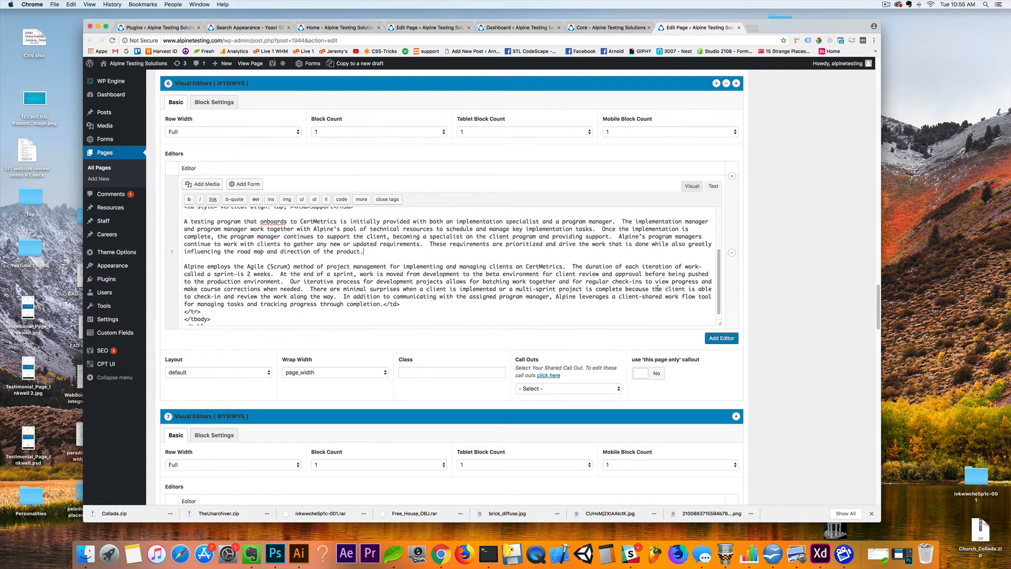
scroll(761, 313, "up", 20)
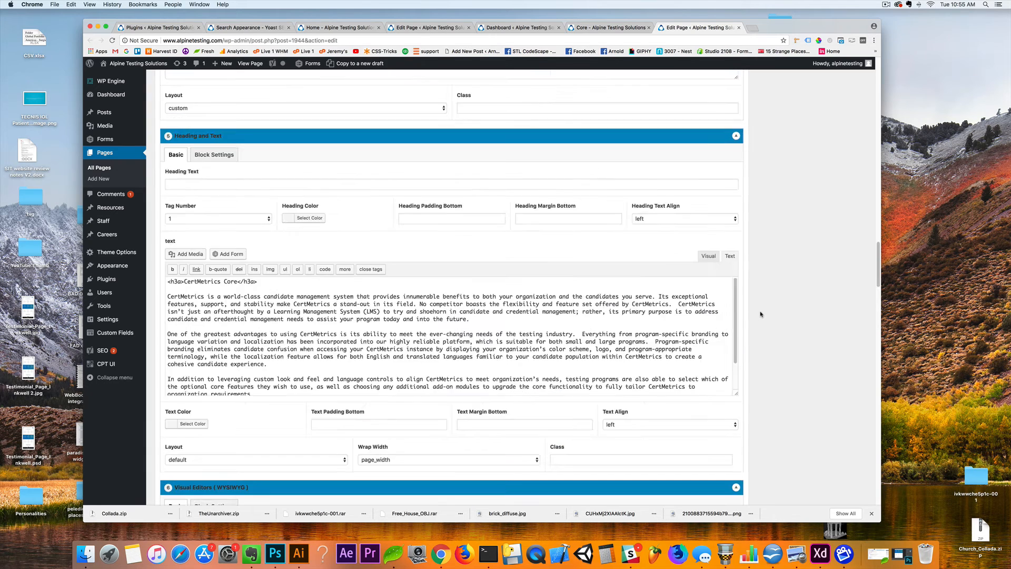
left_click(601, 27)
scroll(269, 453, "up", 10)
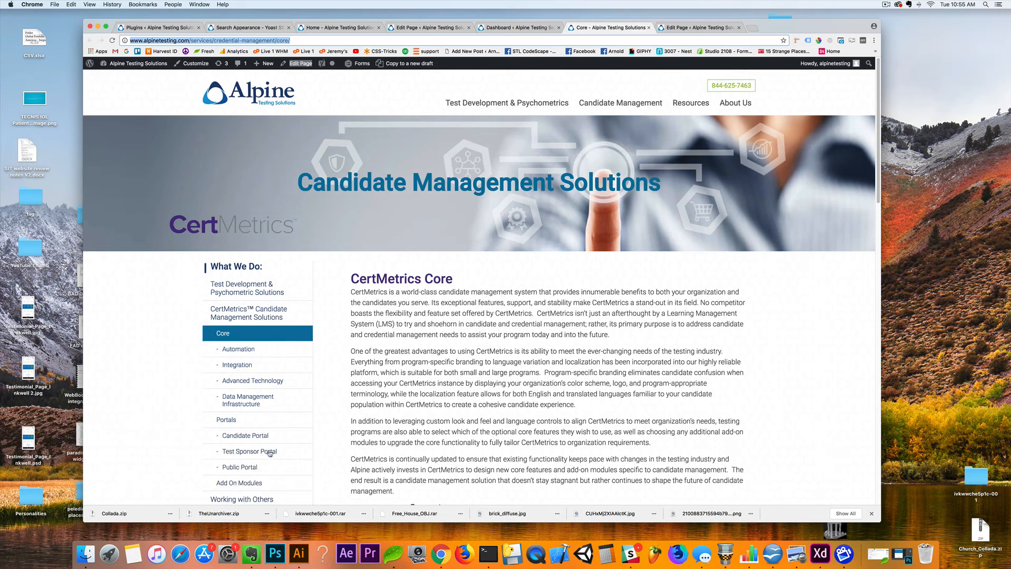
scroll(420, 364, "down", 12)
scroll(419, 363, "up", 5)
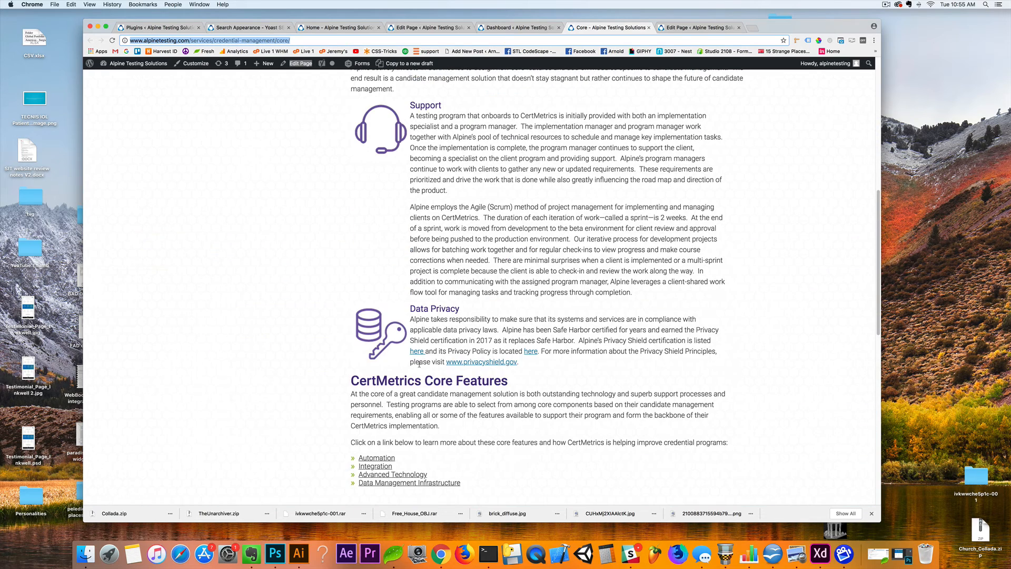
scroll(419, 363, "up", 3)
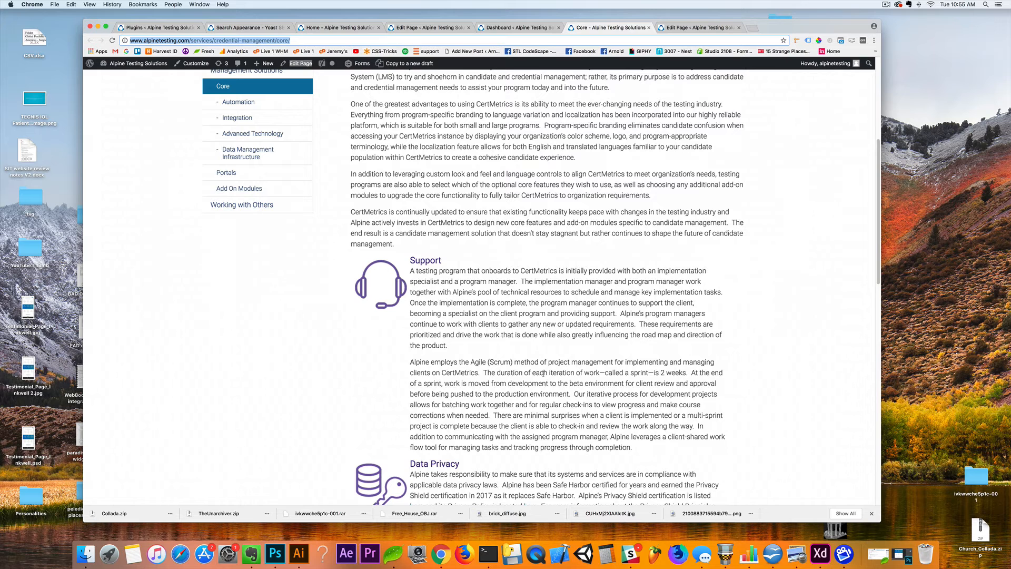
scroll(543, 373, "up", 5)
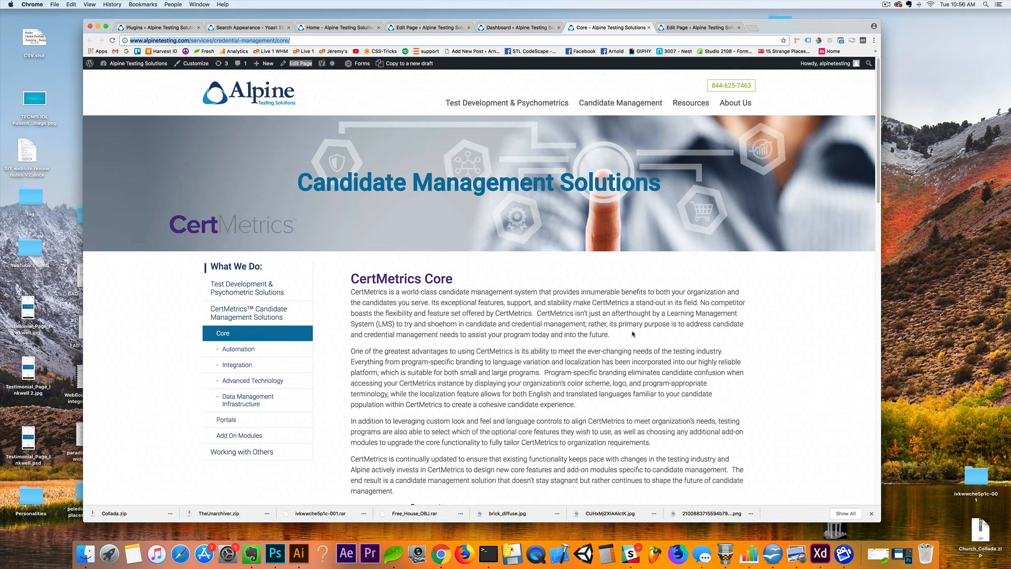
scroll(628, 343, "down", 5)
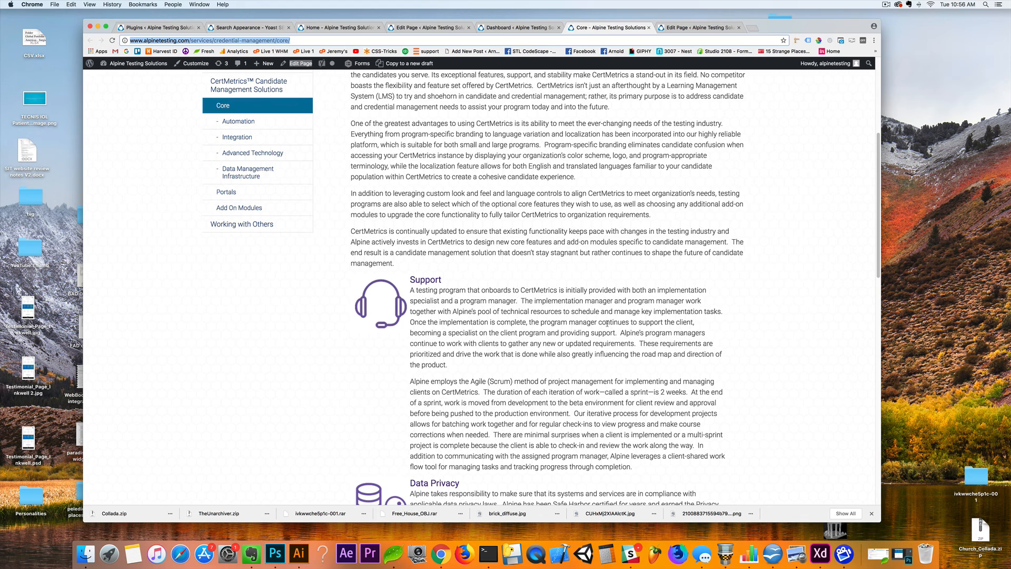
scroll(606, 324, "up", 4)
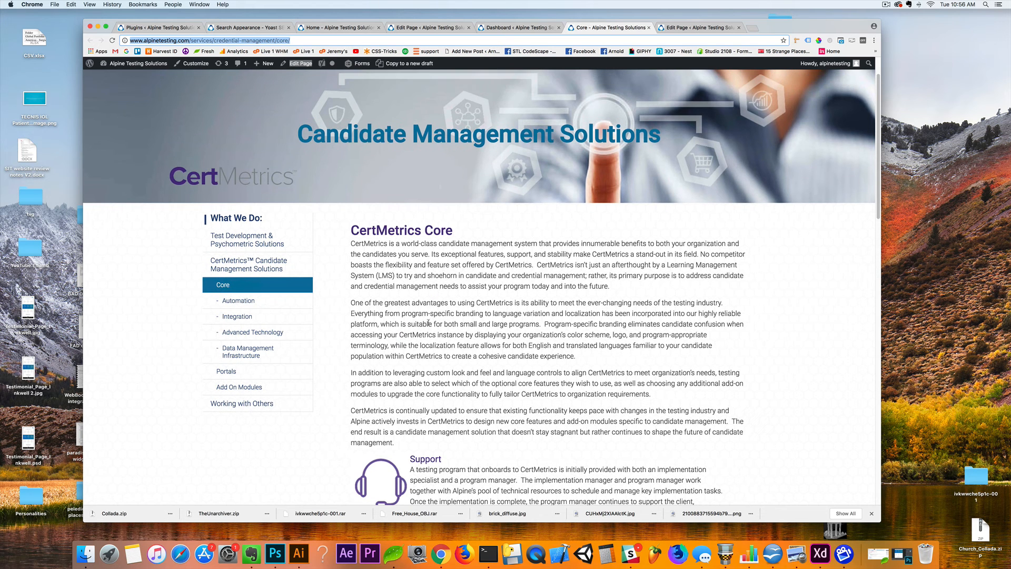
Examine the live Core page's introduction, highlighting the passages on program-specific branding and color scheme, and its Support section
left_click_drag(430, 313, 458, 324)
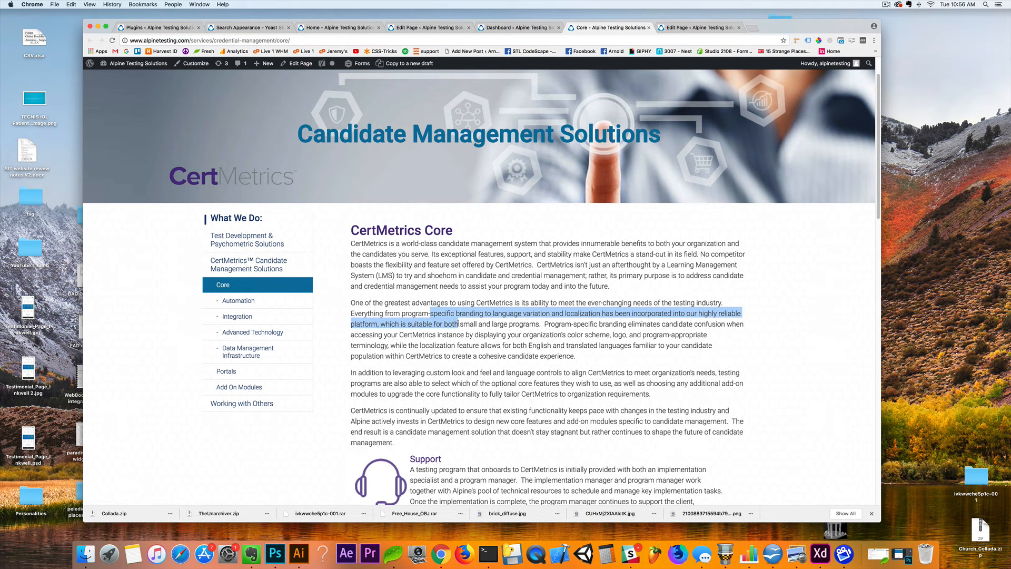
left_click(512, 372)
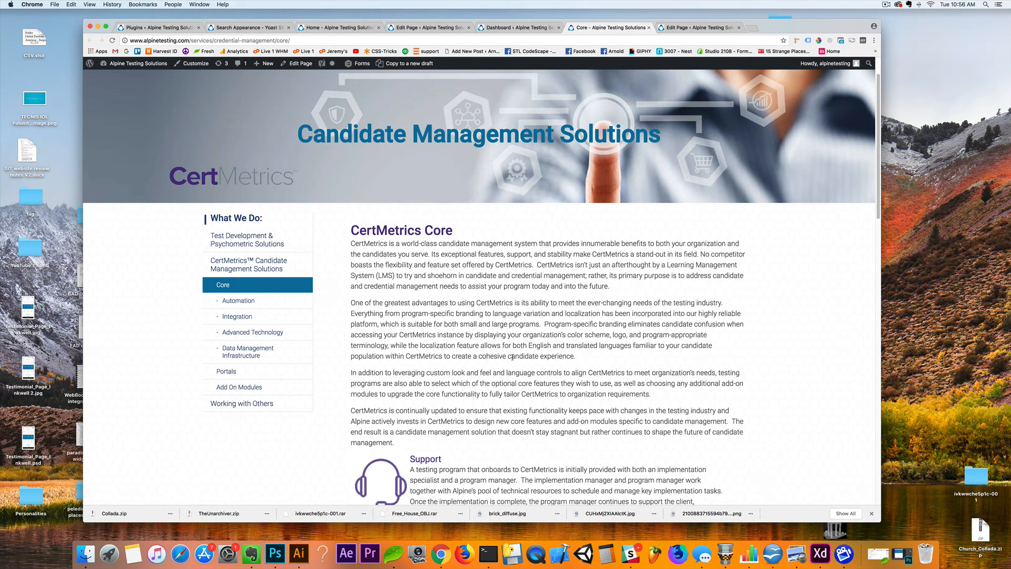
left_click_drag(485, 335, 503, 345)
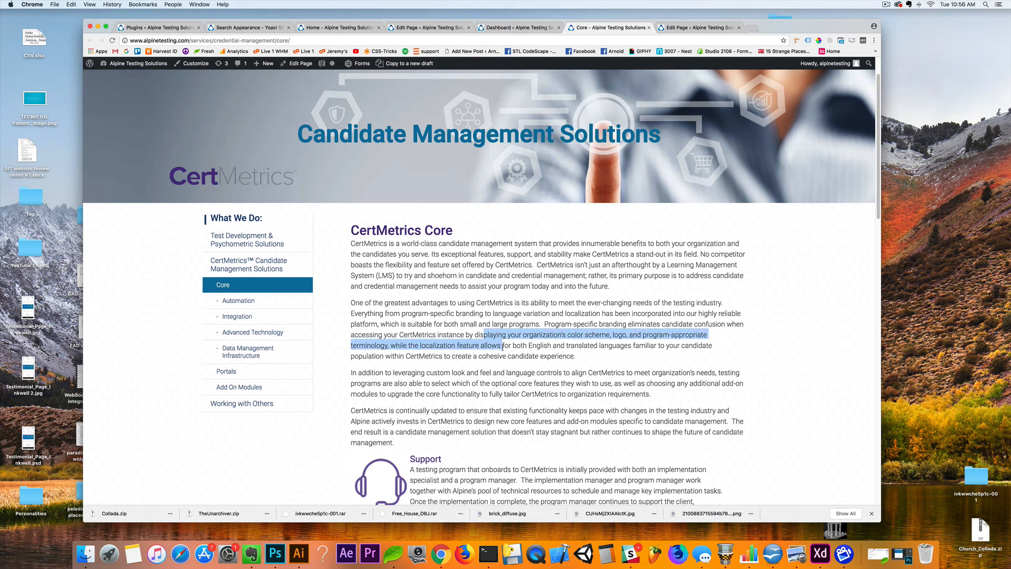
left_click(522, 392)
scroll(522, 395, "down", 3)
scroll(521, 404, "up", 4)
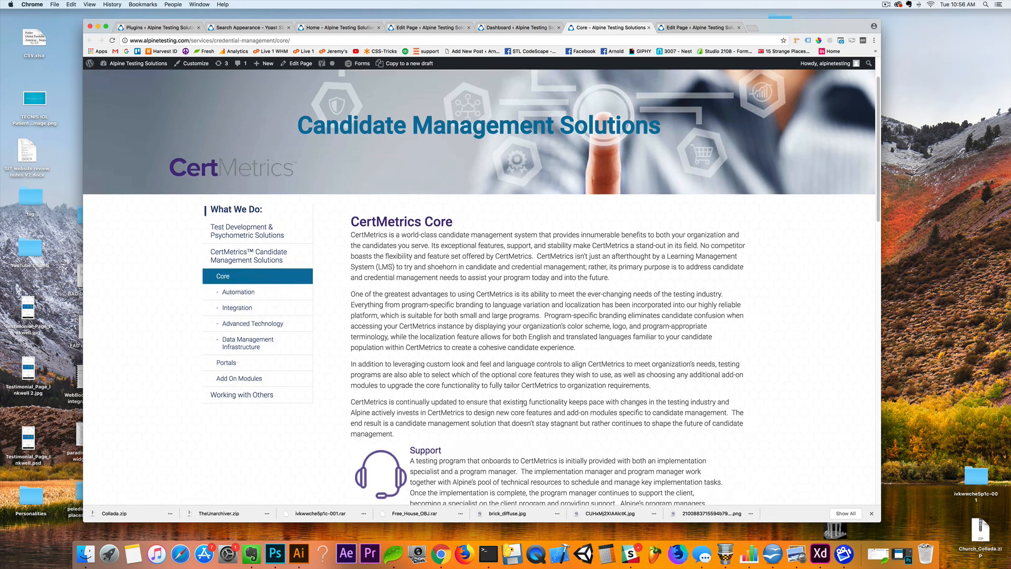
scroll(522, 404, "down", 2)
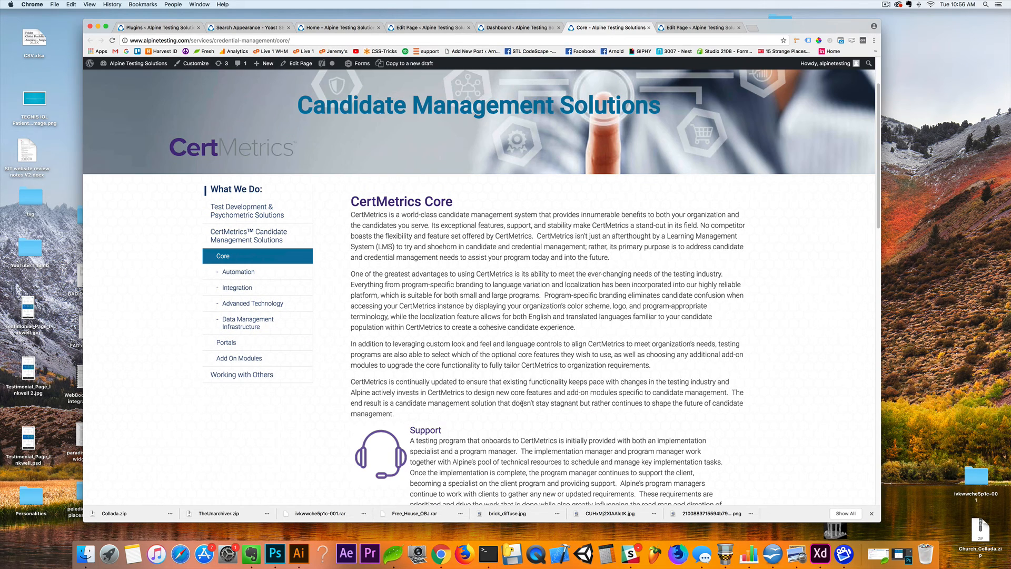
scroll(521, 404, "down", 2)
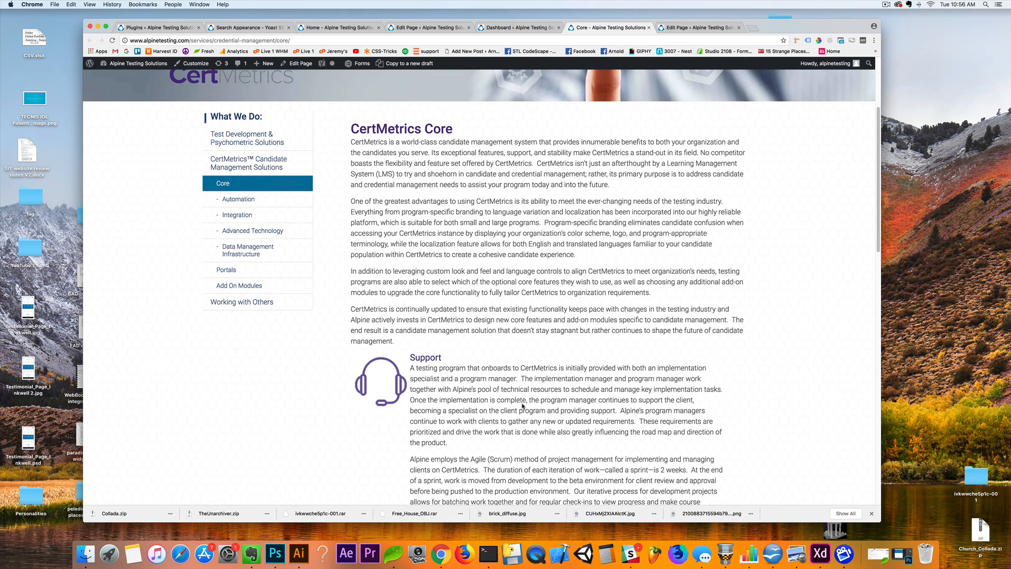
scroll(519, 407, "up", 1)
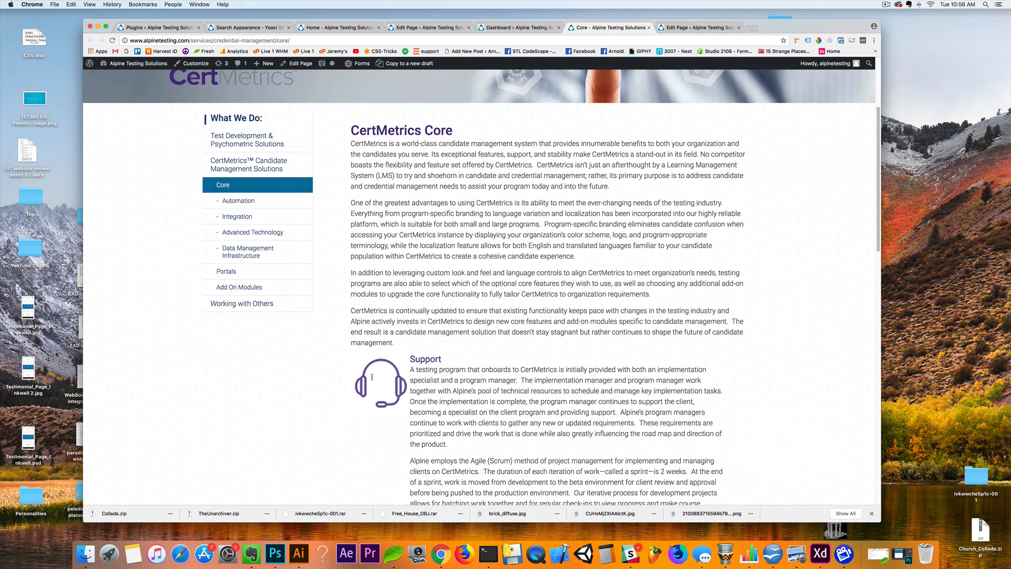
Return to the Home page's editor to view its Yoast SEO snippet
scroll(498, 407, "up", 4)
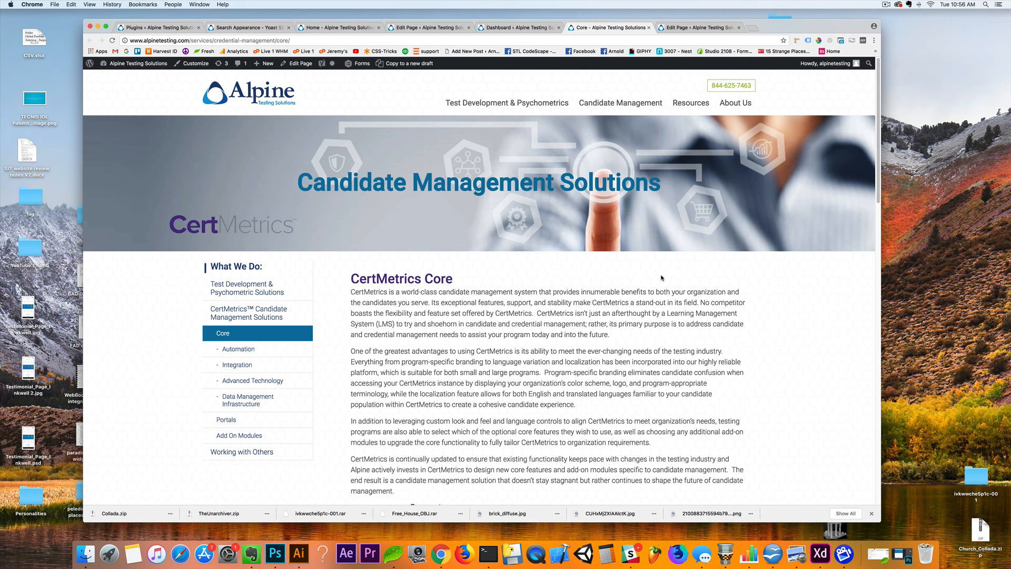
left_click(519, 29)
left_click(429, 27)
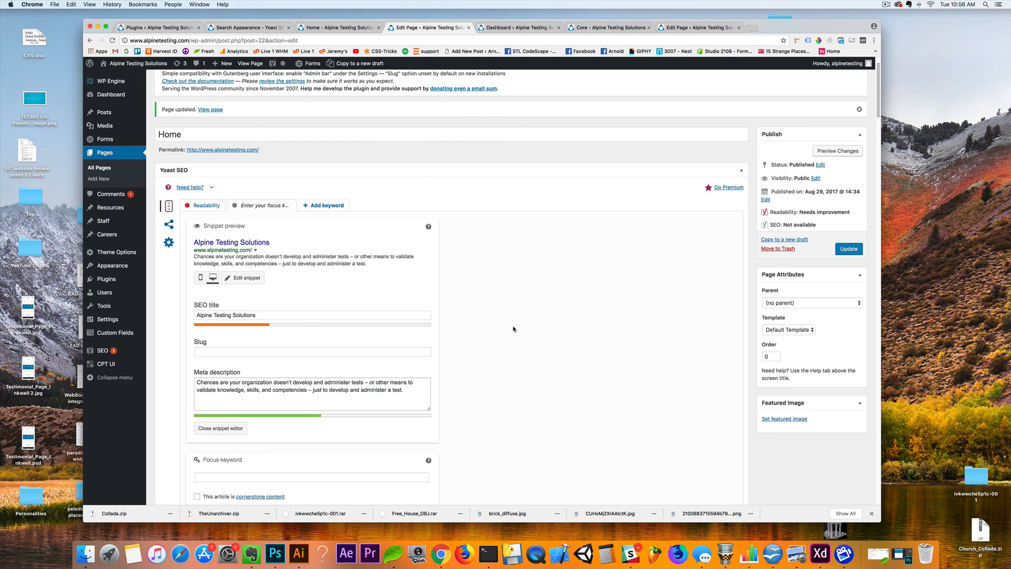